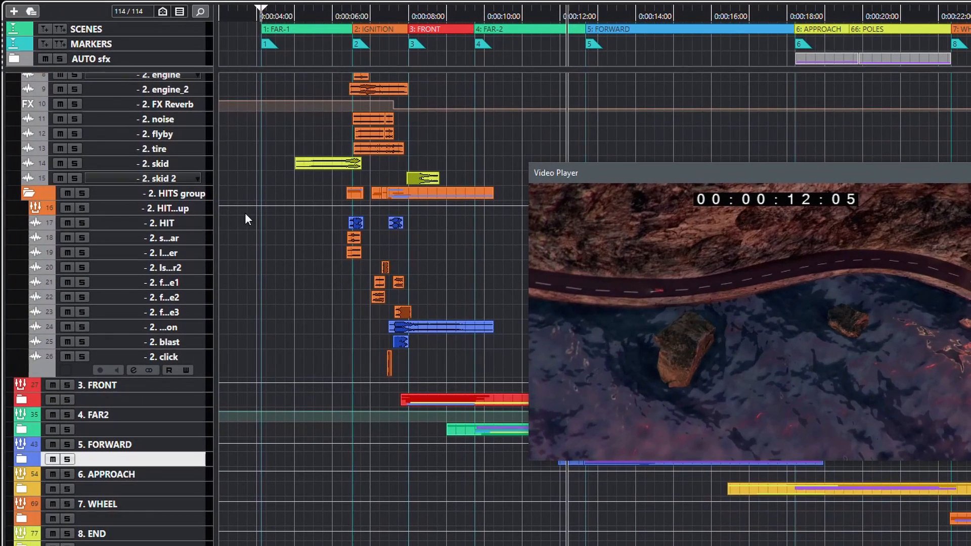
Step: Solo the 2. HITS group channel and play the first hit from about 00:00:06:10, at the start of the IGNITION scene
{"action": "left_click", "coordinate": [82, 207]}
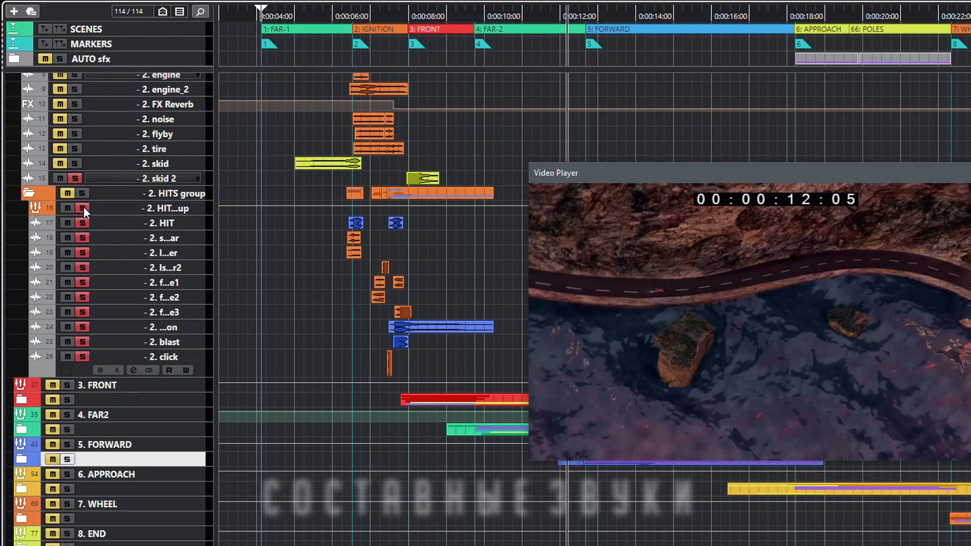
{"action": "left_click", "coordinate": [355, 15]}
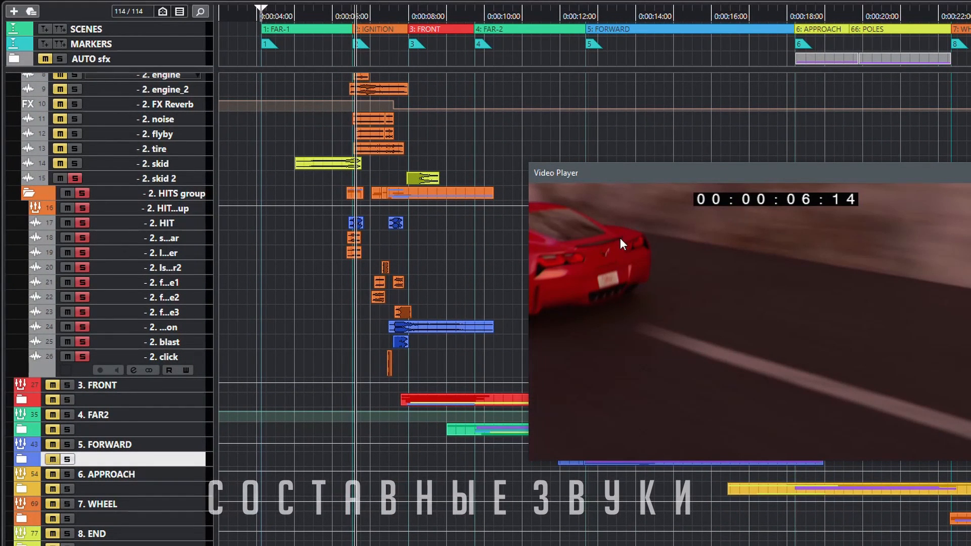
{"action": "scroll", "coordinate": [381, 311], "scroll_direction": "up", "scroll_amount": 3}
{"action": "scroll", "coordinate": [381, 311], "scroll_direction": "down", "scroll_amount": 3}
{"action": "key", "text": "h"}
{"action": "key", "text": "h"}
{"action": "key", "text": "h"}
{"action": "key", "text": "space"}
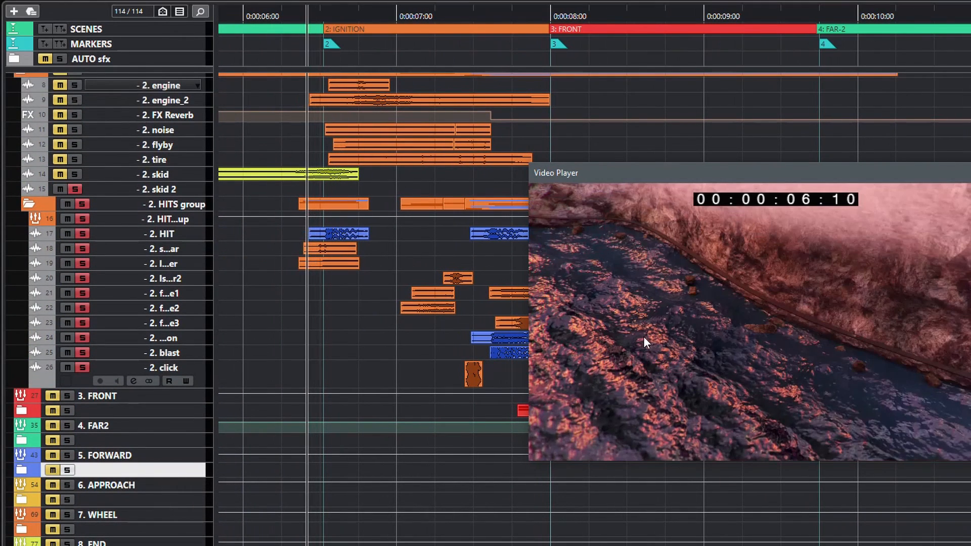
{"action": "key", "text": "space"}
{"action": "key", "text": "space"}
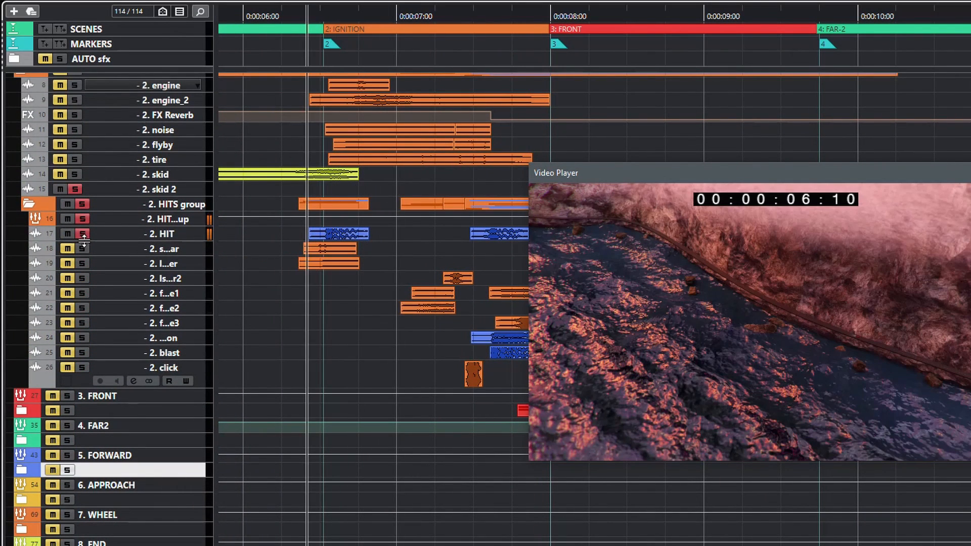
Step: Add the 2. s...ar and 2. l...er layers to the soloed 2. HIT track, playing the first hit after each addition
{"action": "left_click", "coordinate": [83, 247]}
{"action": "key", "text": "space"}
{"action": "key", "text": "space"}
{"action": "left_click", "coordinate": [81, 262]}
{"action": "key", "text": "space"}
{"action": "key", "text": "space"}
Step: Play the second hit from about 00:00:07:11, adding the 2. ...on and 2. blast layers to the solo
{"action": "scroll", "coordinate": [263, 358], "scroll_direction": "right", "scroll_amount": 3}
{"action": "key", "text": "space"}
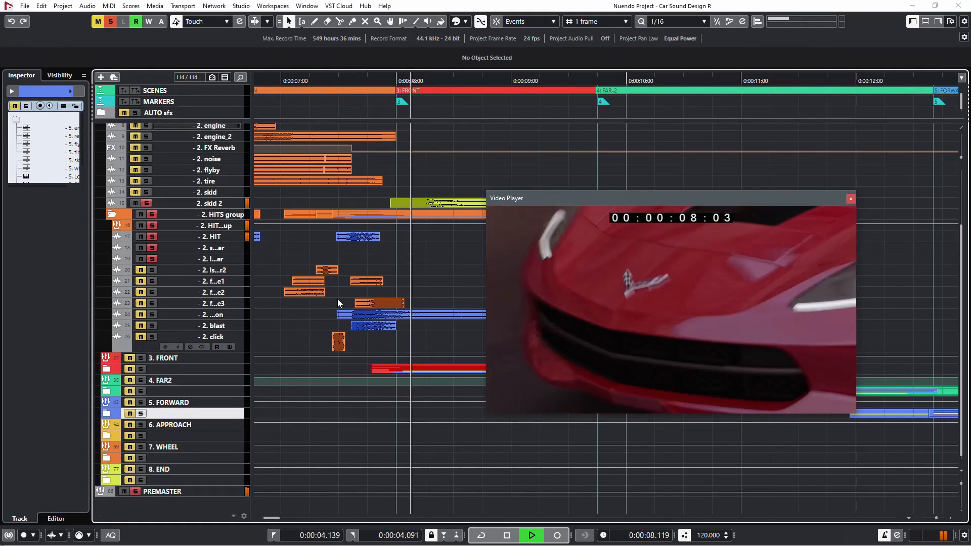
{"action": "key", "text": "space"}
{"action": "scroll", "coordinate": [349, 301], "scroll_direction": "up", "scroll_amount": 1}
{"action": "scroll", "coordinate": [349, 301], "scroll_direction": "left", "scroll_amount": 1}
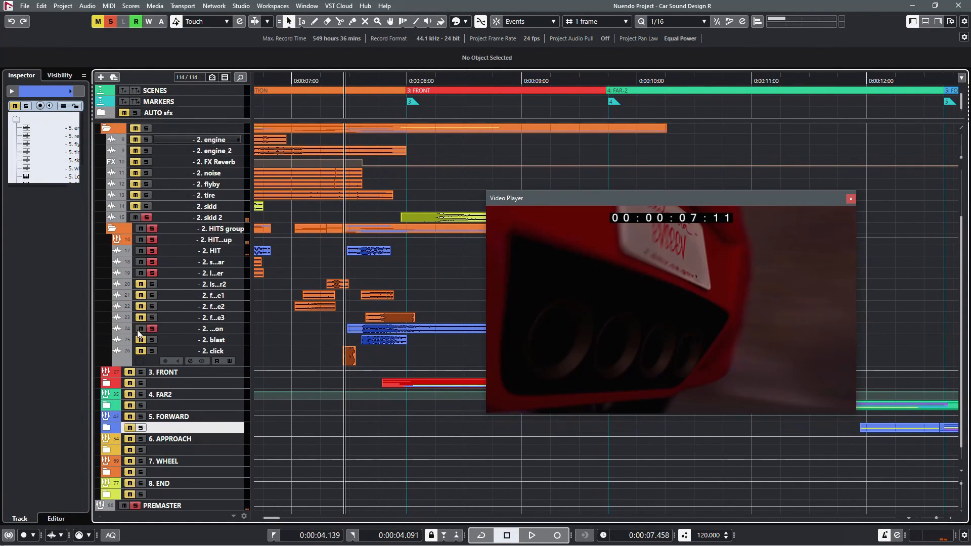
{"action": "left_click", "coordinate": [162, 342]}
{"action": "key", "text": "space"}
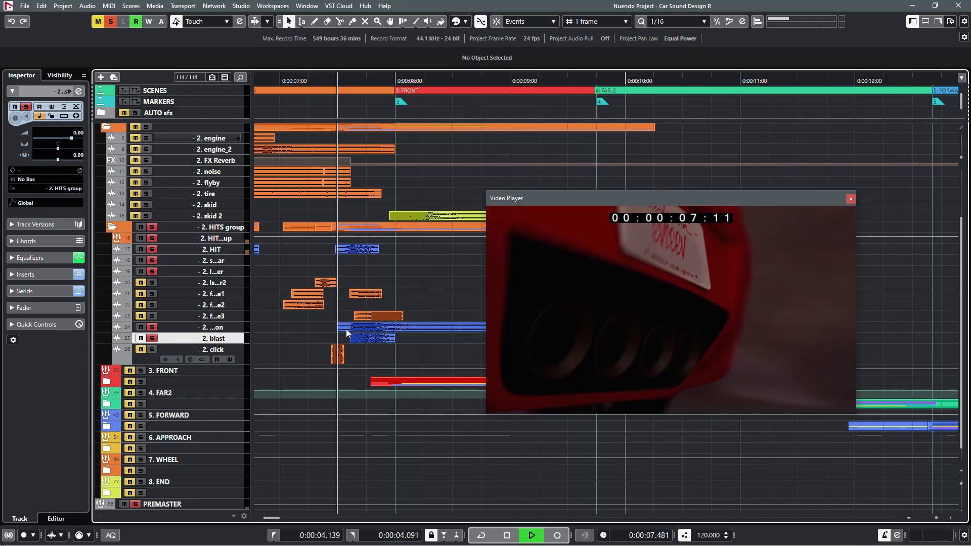
{"action": "key", "text": "space"}
Step: Select the 2. HIT track and scrub the video to the exhaust flame at 00:00:07:21
{"action": "key", "text": "Up"}
{"action": "key", "text": "Up"}
{"action": "key", "text": "Up"}
{"action": "key", "text": "Up"}
{"action": "key", "text": "Up"}
{"action": "key", "text": "Up"}
{"action": "key", "text": "Up"}
{"action": "key", "text": "Up"}
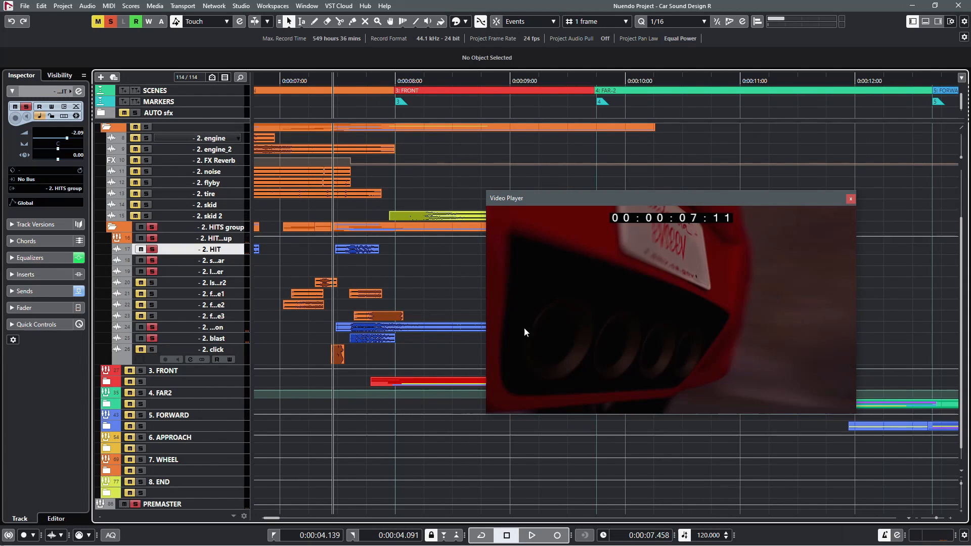
{"action": "left_click_drag", "start_coordinate": [524, 327], "coordinate": [548, 338]}
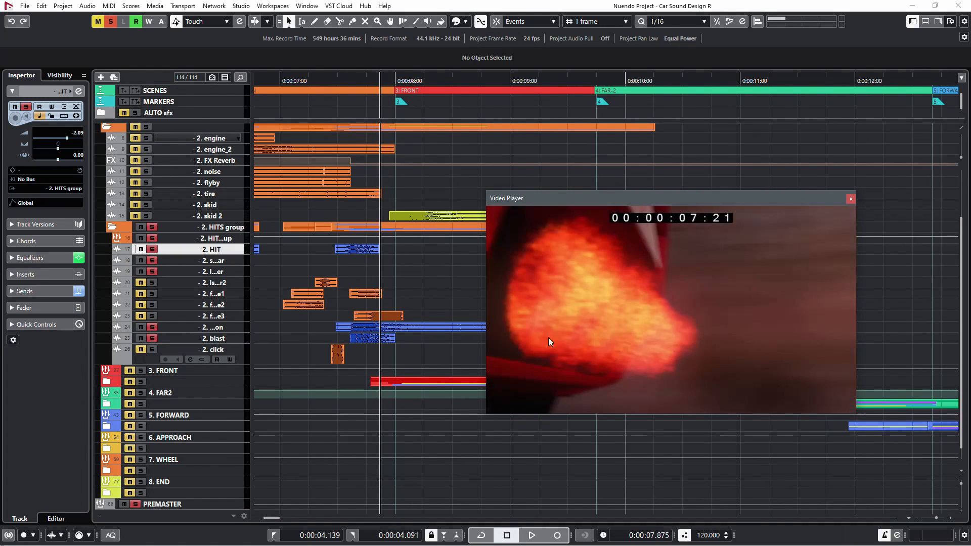
Step: Play the second hit with the 2. f...e1 and 2. f...e3 layers added to the solo
{"action": "key", "text": "space"}
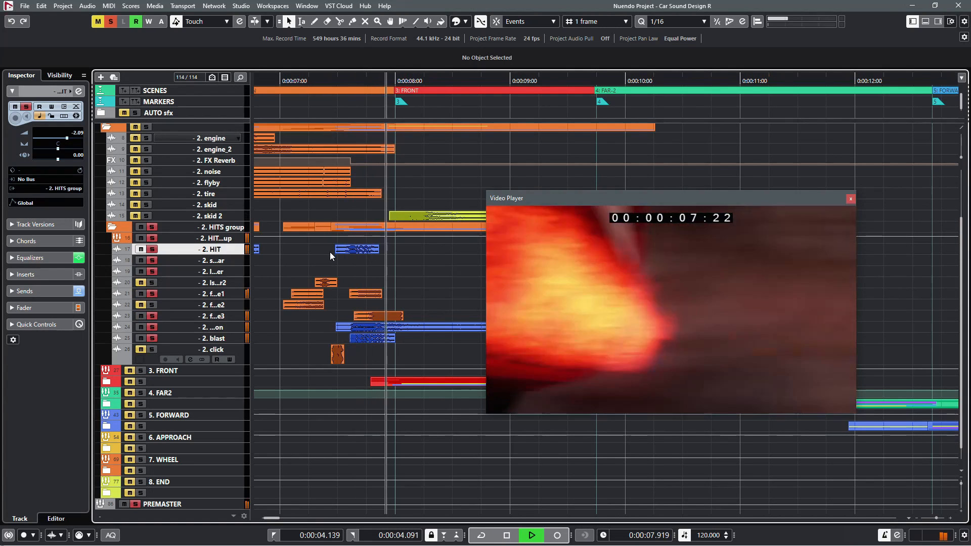
{"action": "key", "text": "space"}
{"action": "key", "text": "space"}
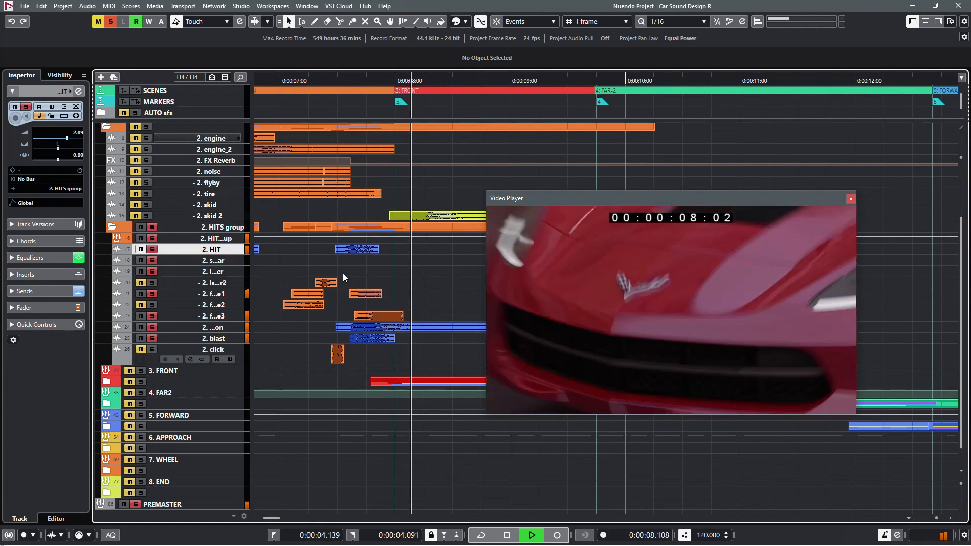
{"action": "key", "text": "space"}
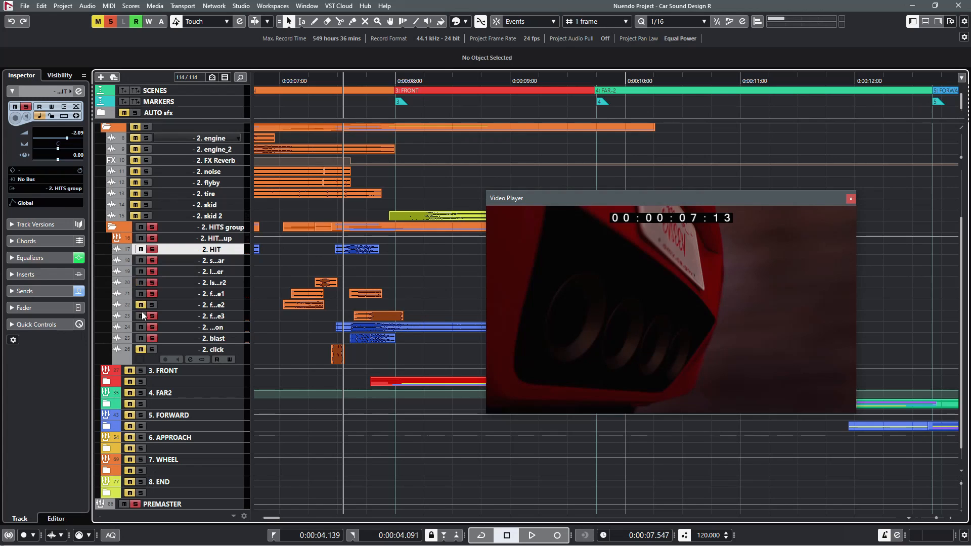
Step: Play the lead-in to the second hit from 00:00:06:22 with 2. ls...r2 and 2. f...e2 soloed, leaving out the click layer
{"action": "scroll", "coordinate": [335, 339], "scroll_direction": "left", "scroll_amount": 4}
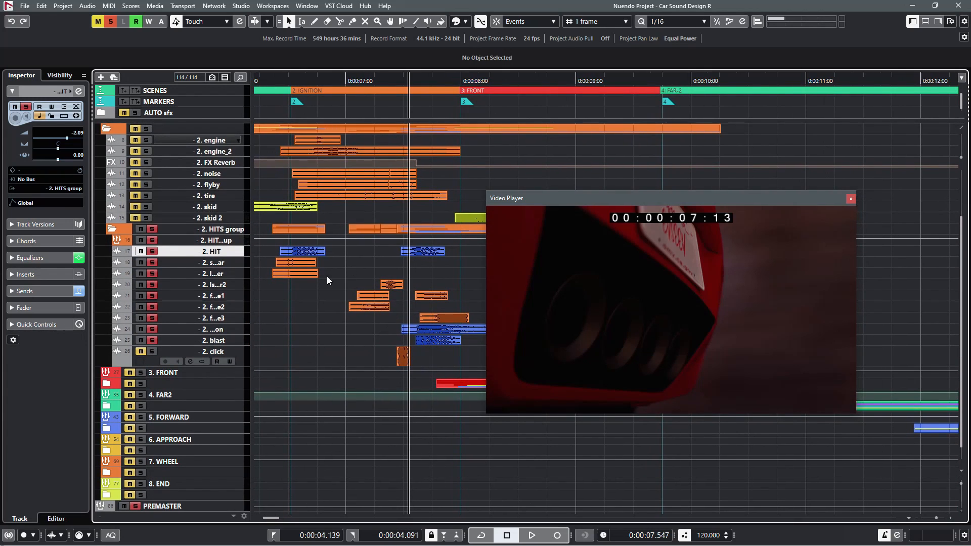
{"action": "key", "text": "h"}
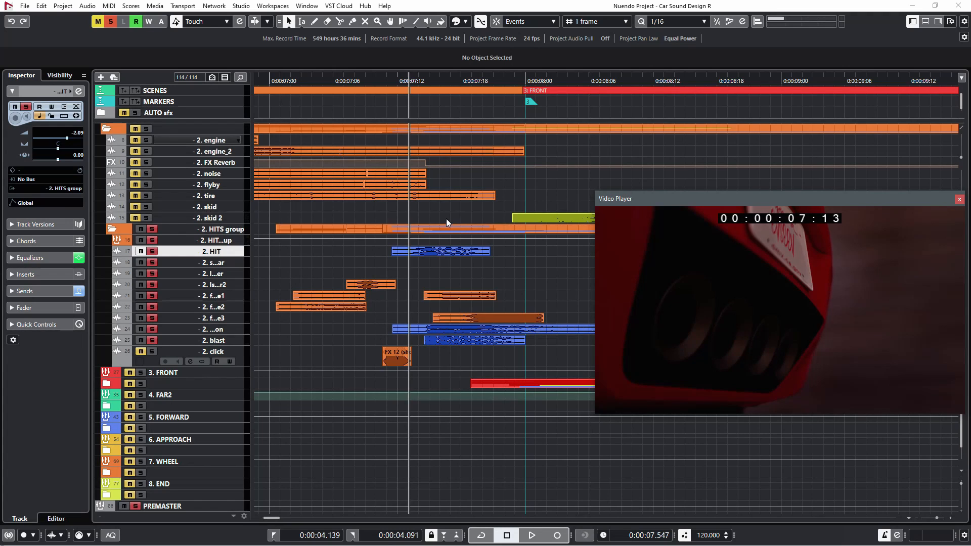
{"action": "key", "text": "shift+b"}
{"action": "key", "text": "g"}
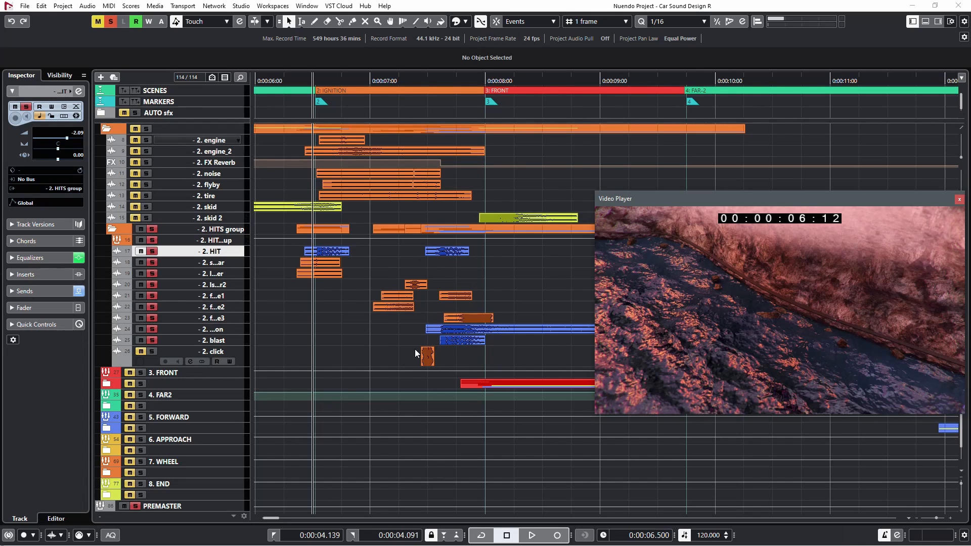
{"action": "key", "text": "space"}
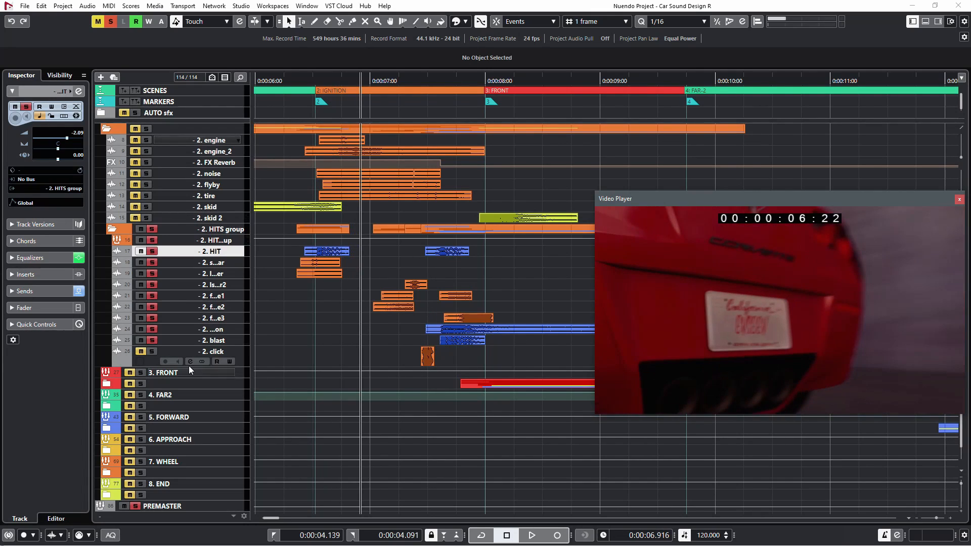
{"action": "key", "text": "space"}
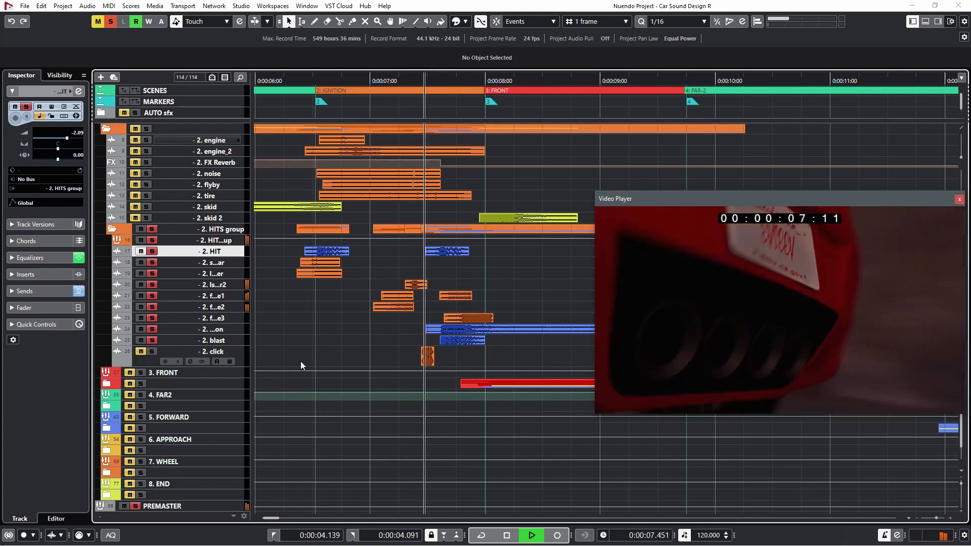
{"action": "key", "text": "space"}
{"action": "key", "text": "space"}
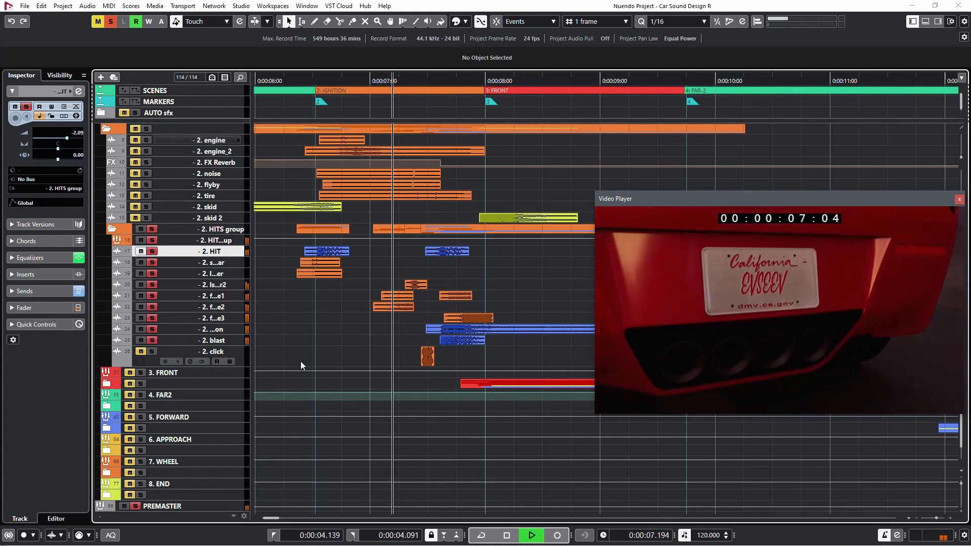
{"action": "key", "text": "space"}
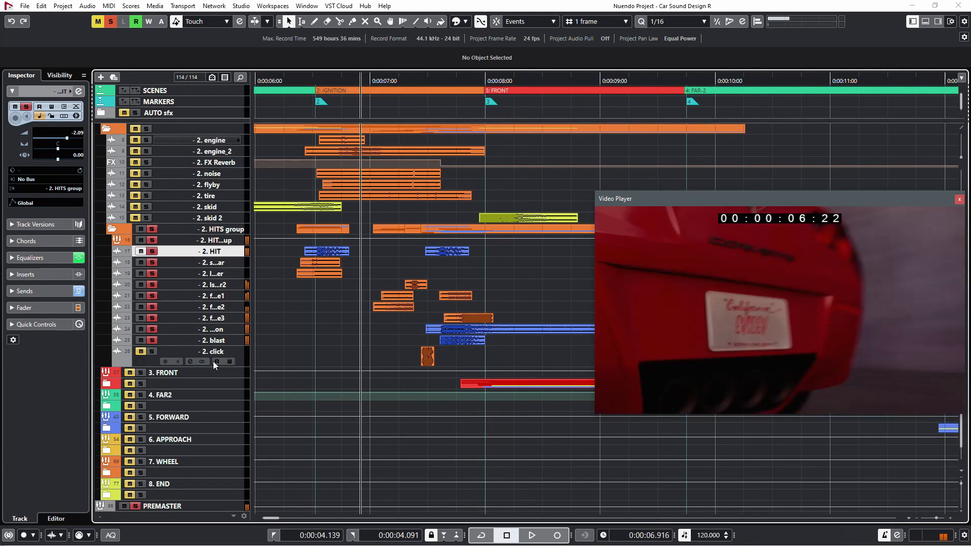
Step: Include the 2. click layer and play the complete composite hit from 00:00:06:22
{"action": "left_click", "coordinate": [140, 351]}
{"action": "key", "text": "space"}
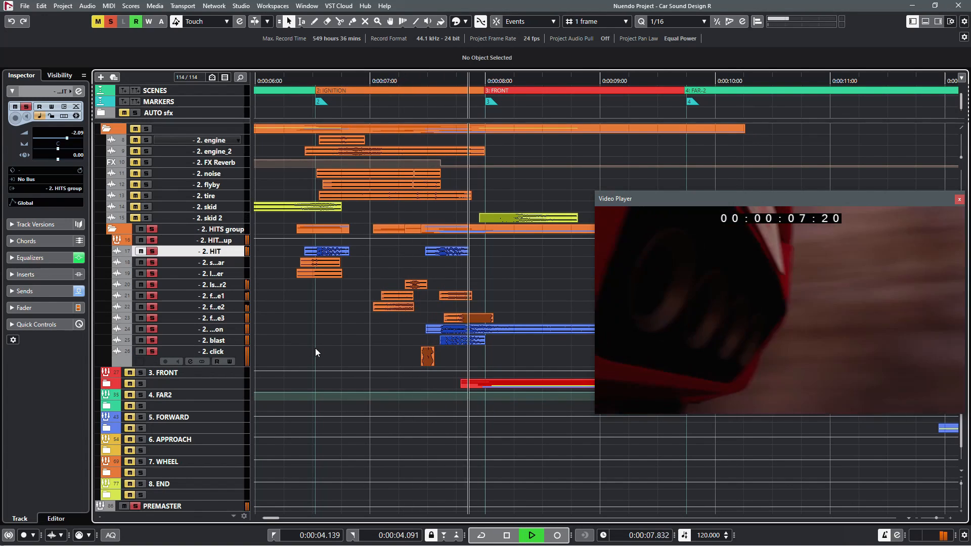
{"action": "key", "text": "space"}
{"action": "key", "text": "space"}
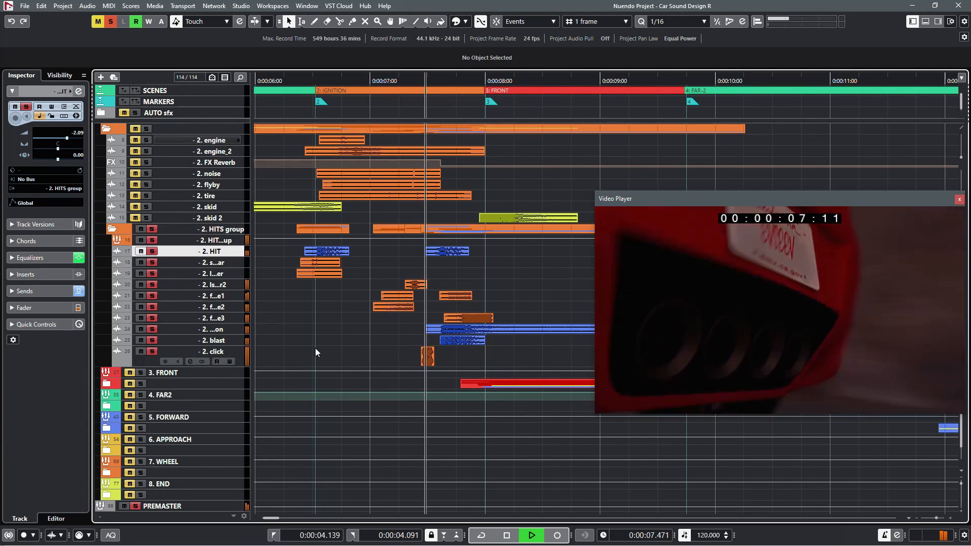
{"action": "key", "text": "space"}
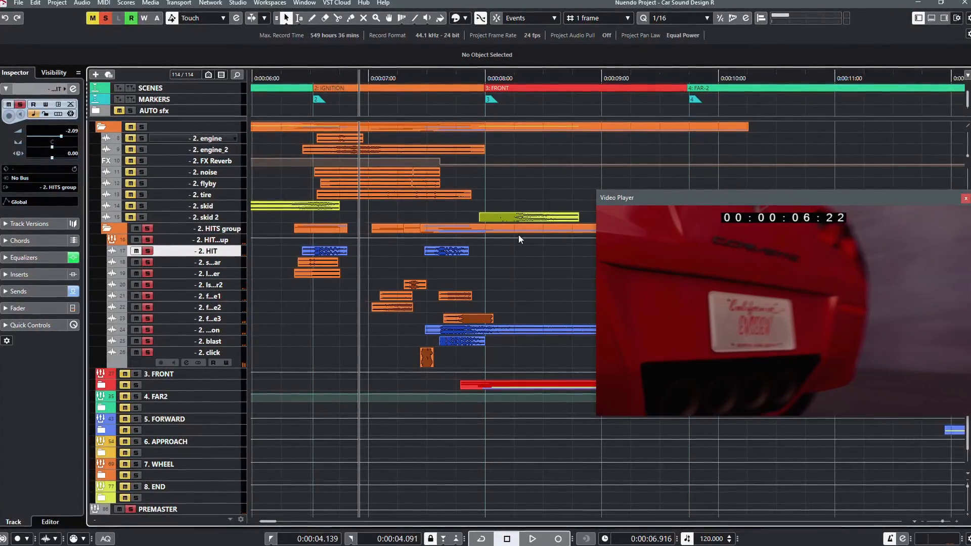
Step: Solo only the 2. skid track and collapse the 2. HITS group folder, bringing the first scenes into view
{"action": "scroll", "coordinate": [412, 360], "scroll_direction": "down", "scroll_amount": 1}
{"action": "scroll", "coordinate": [413, 354], "scroll_direction": "up", "scroll_amount": 3}
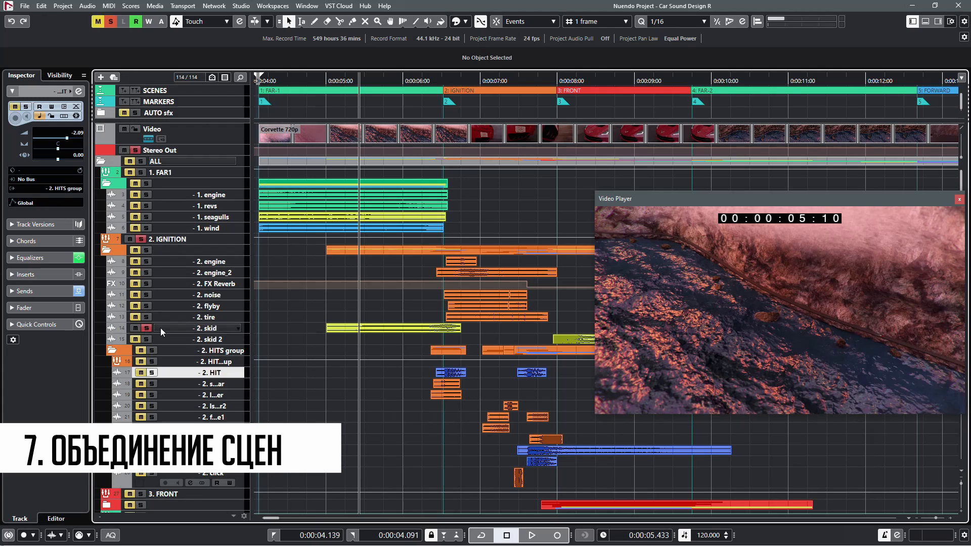
{"action": "left_click", "coordinate": [111, 350]}
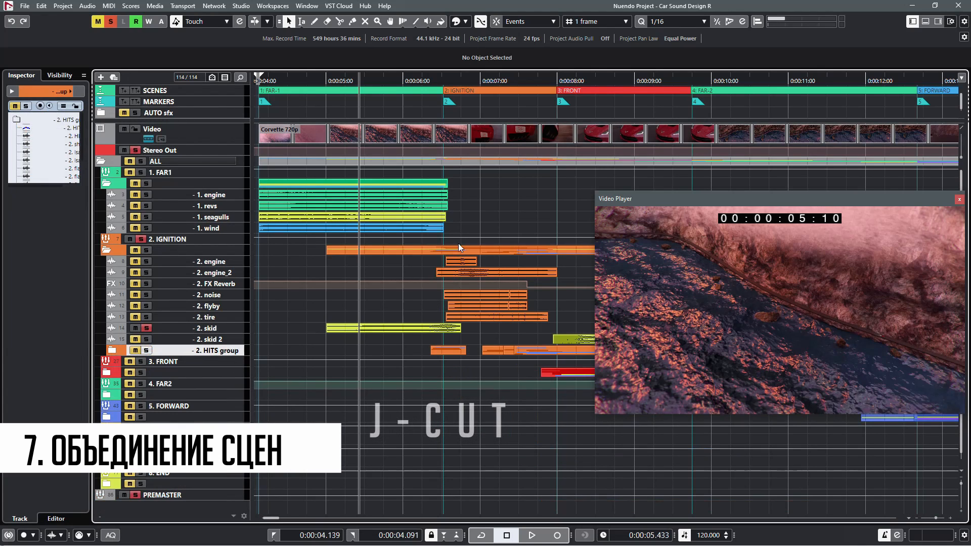
{"action": "scroll", "coordinate": [458, 244], "scroll_direction": "down", "scroll_amount": 3}
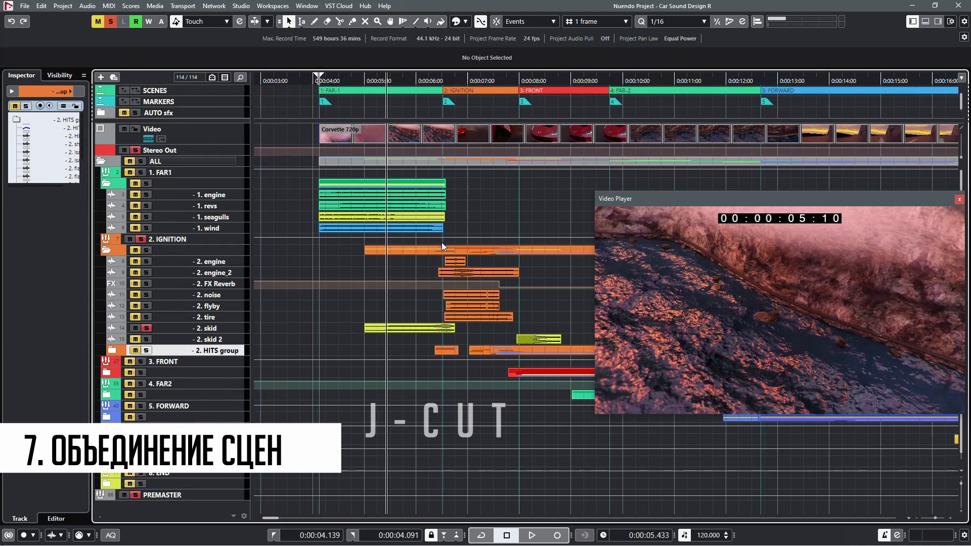
Step: Play the FAR-1 to IGNITION transition from 00:00:05:10, first with only 2. skid, then with the full mix
{"action": "left_click", "coordinate": [183, 331]}
{"action": "key", "text": "space"}
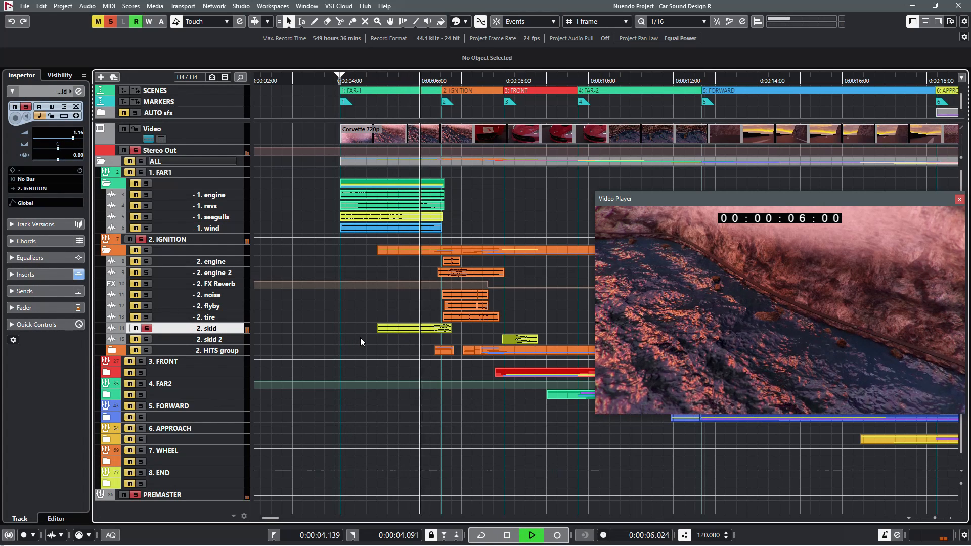
{"action": "key", "text": "space"}
{"action": "key", "text": "space"}
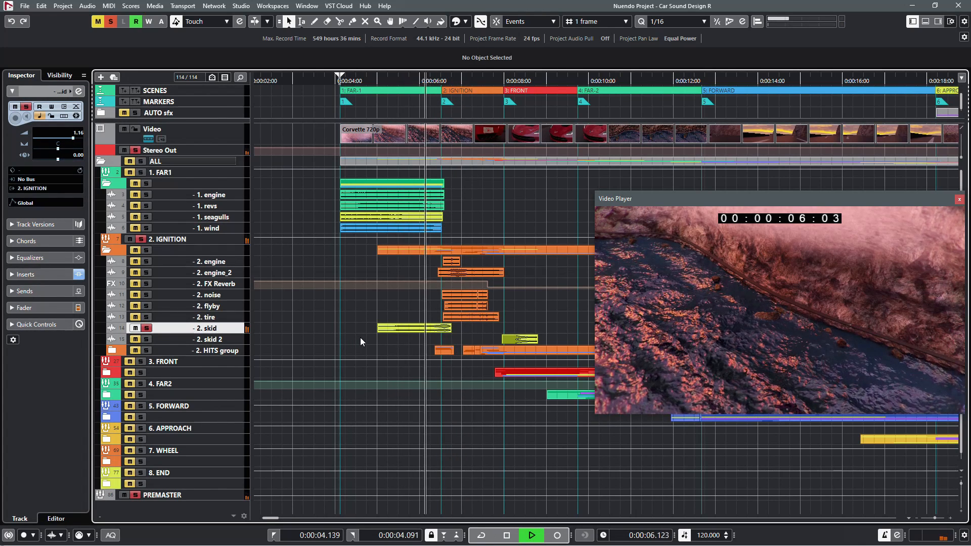
{"action": "key", "text": "space"}
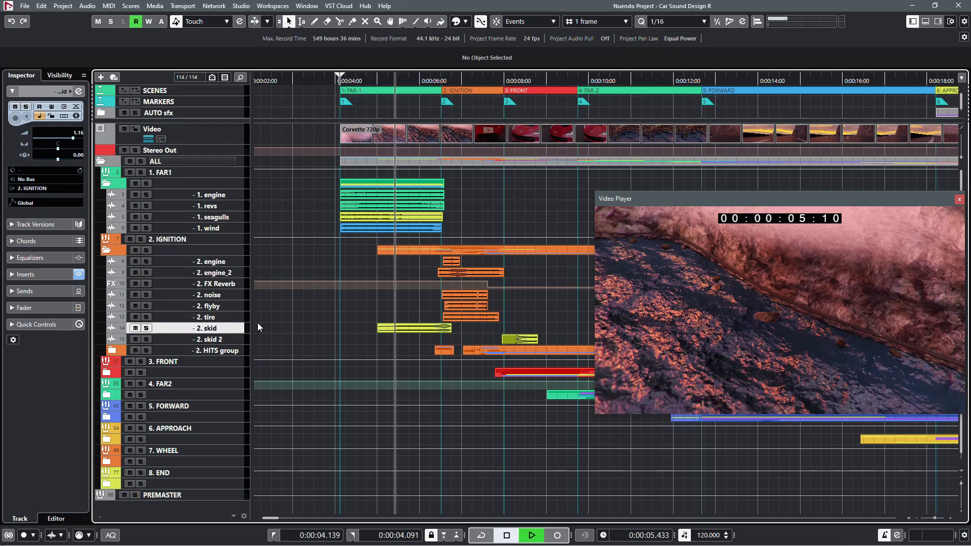
{"action": "key", "text": "space"}
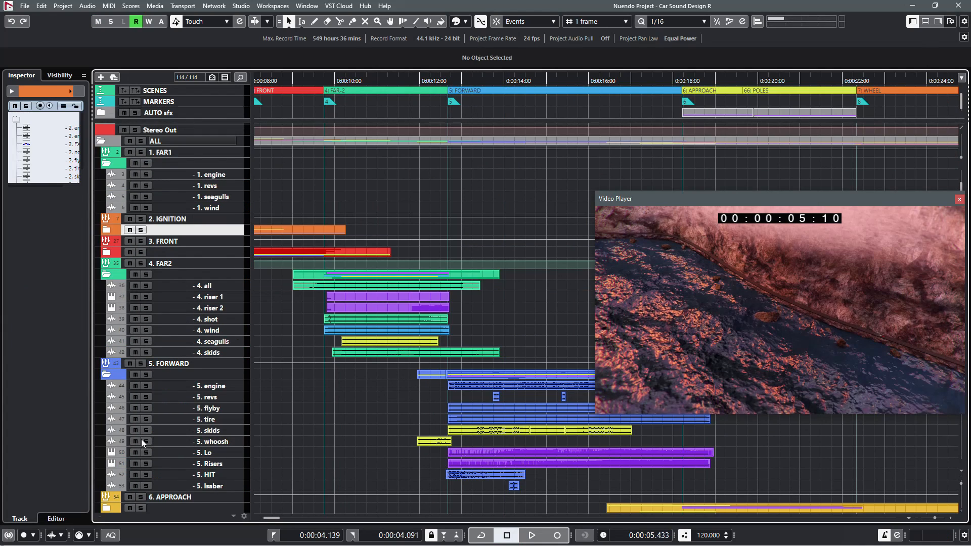
Step: Solo the 5. whoosh track and play the FAR-2 to FORWARD transition from about 00:00:12:00, then replay it with the full mix
{"action": "left_click", "coordinate": [146, 440]}
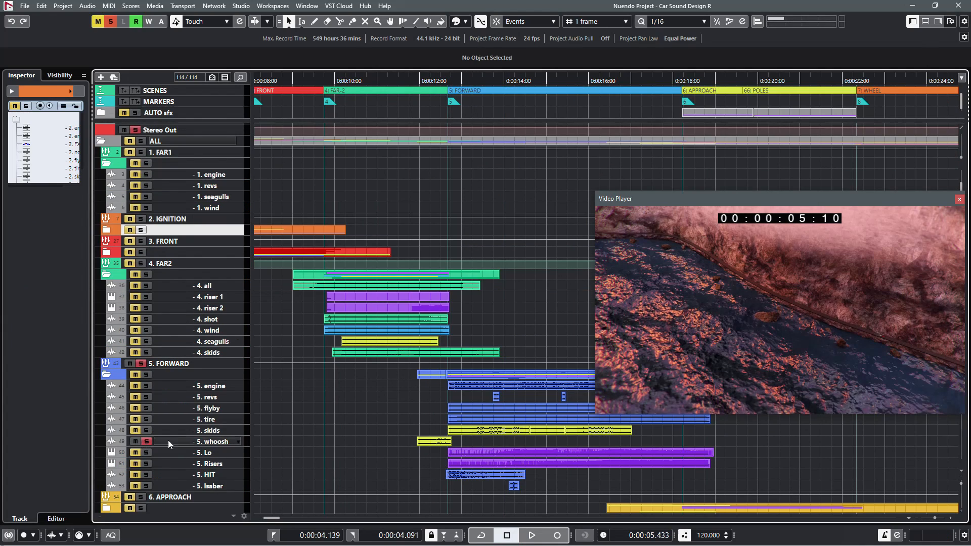
{"action": "double_click", "coordinate": [418, 86]}
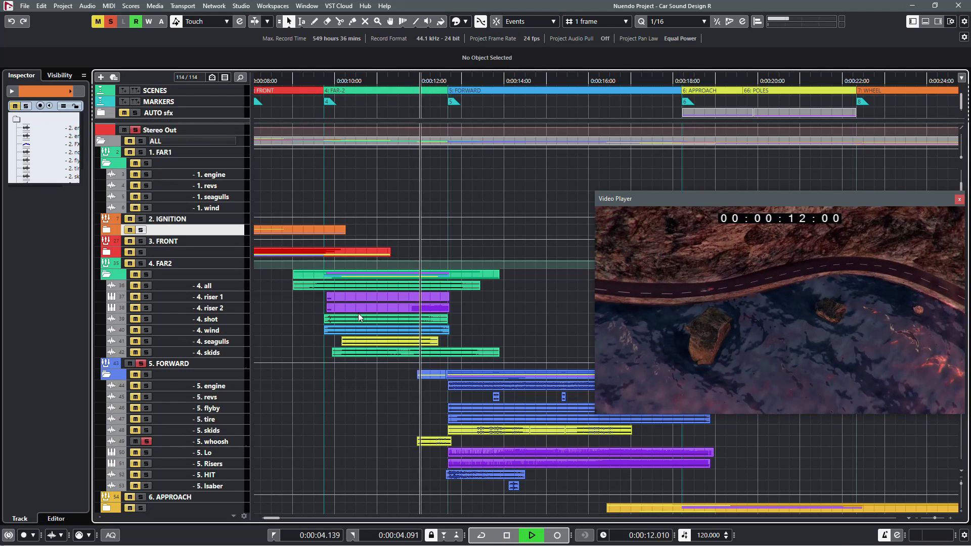
{"action": "key", "text": "space"}
{"action": "key", "text": "space"}
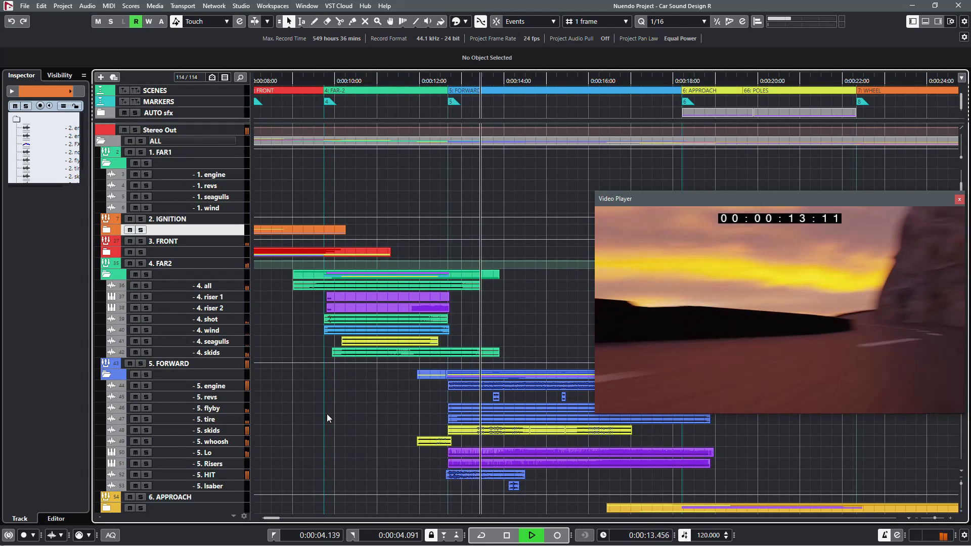
{"action": "key", "text": "space"}
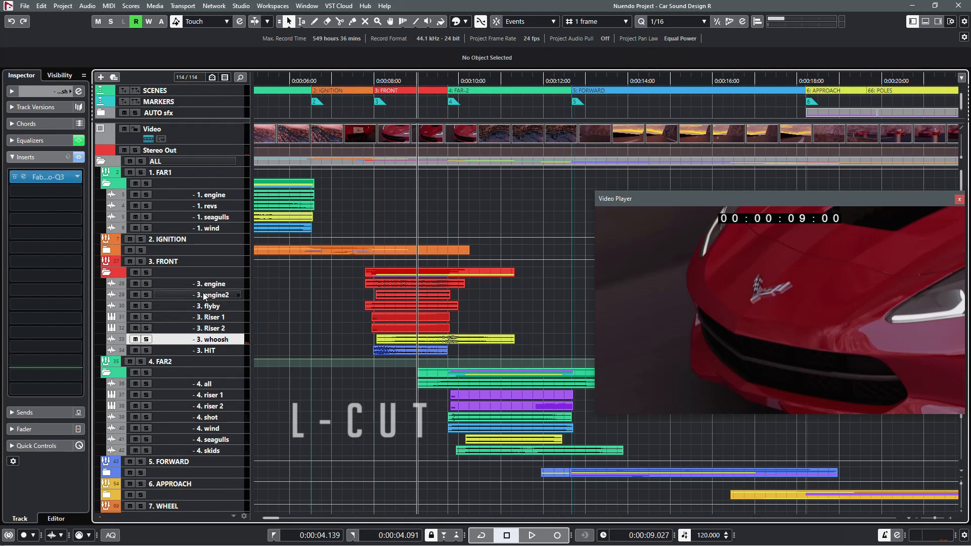
Step: Solo the 3. engine track and play it from 00:00:09:00 across the FRONT to FAR-2 transition
{"action": "left_click", "coordinate": [172, 284]}
{"action": "left_click", "coordinate": [150, 284]}
{"action": "key", "text": "space"}
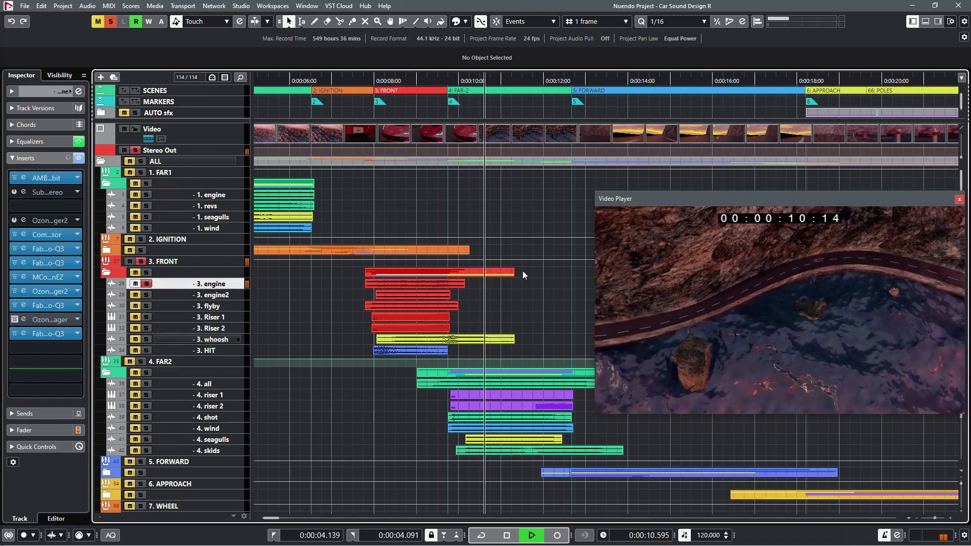
{"action": "key", "text": "space"}
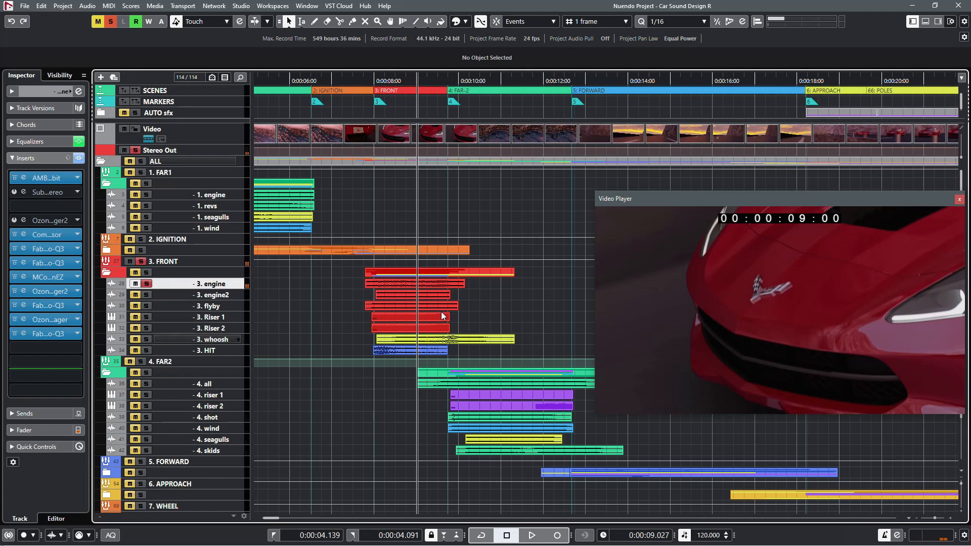
Step: Replay the soloed 3. engine track from 00:00:09:00 past the start of the FAR-2 scene
{"action": "key", "text": "space"}
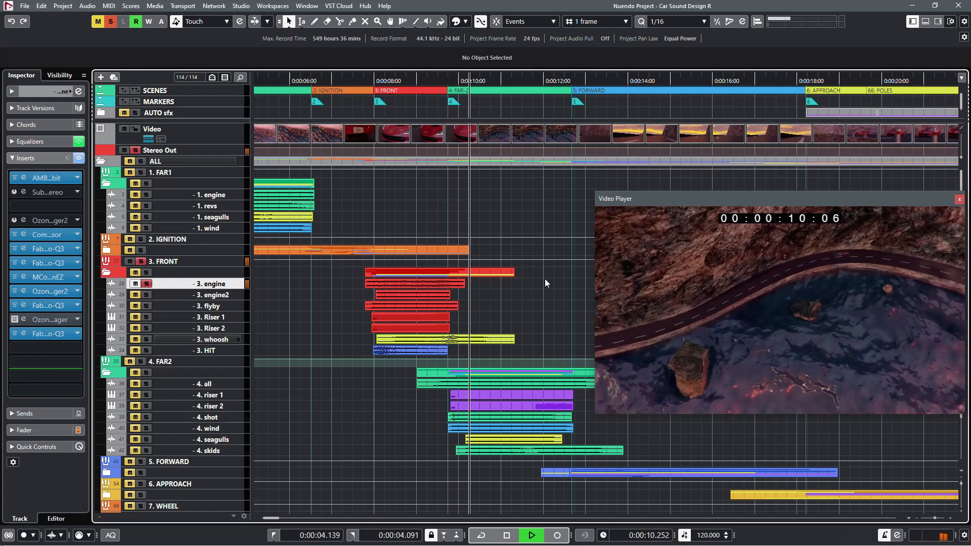
{"action": "key", "text": "space"}
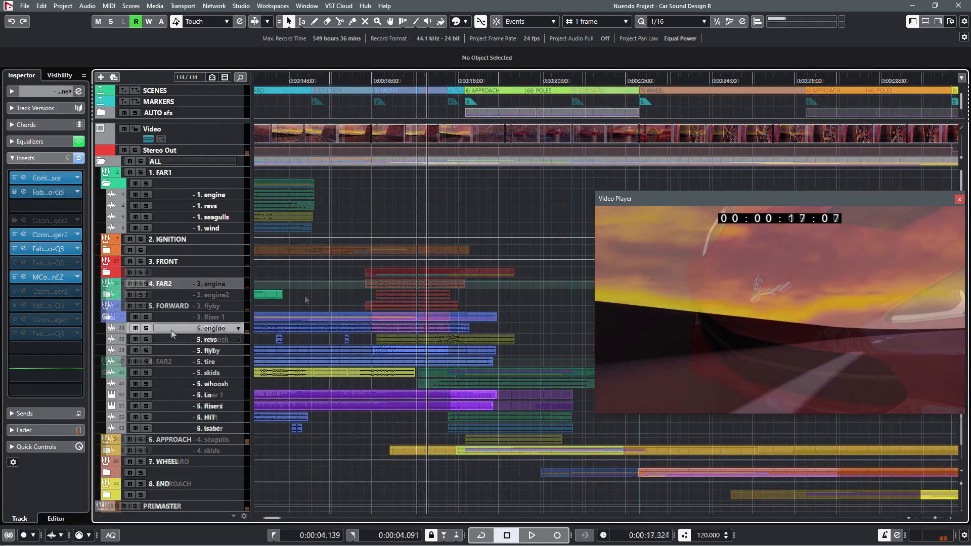
Step: Solo the 5. engine track and play the FORWARD to APPROACH transition from 00:00:17:07, and replay it with the full mix
{"action": "left_click", "coordinate": [149, 328]}
{"action": "key", "text": "space"}
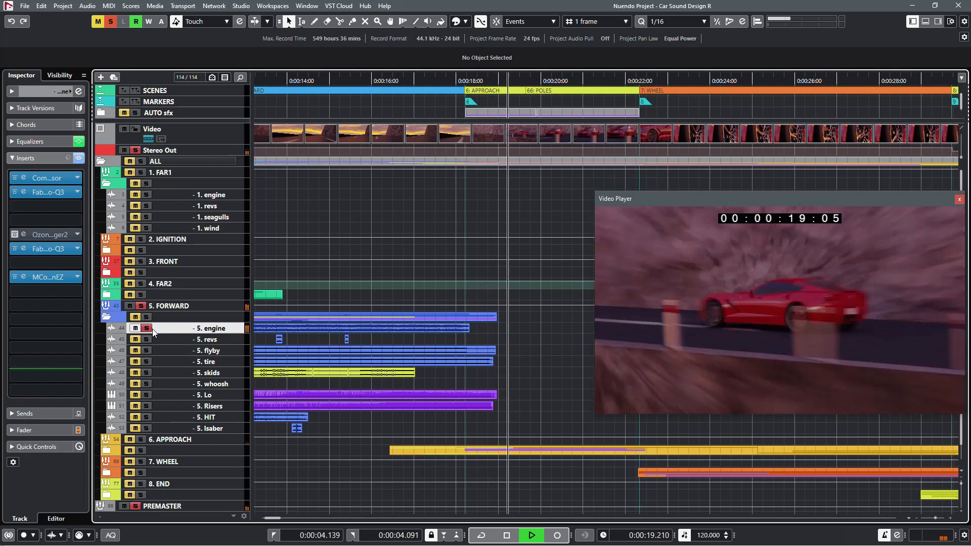
{"action": "key", "text": "space"}
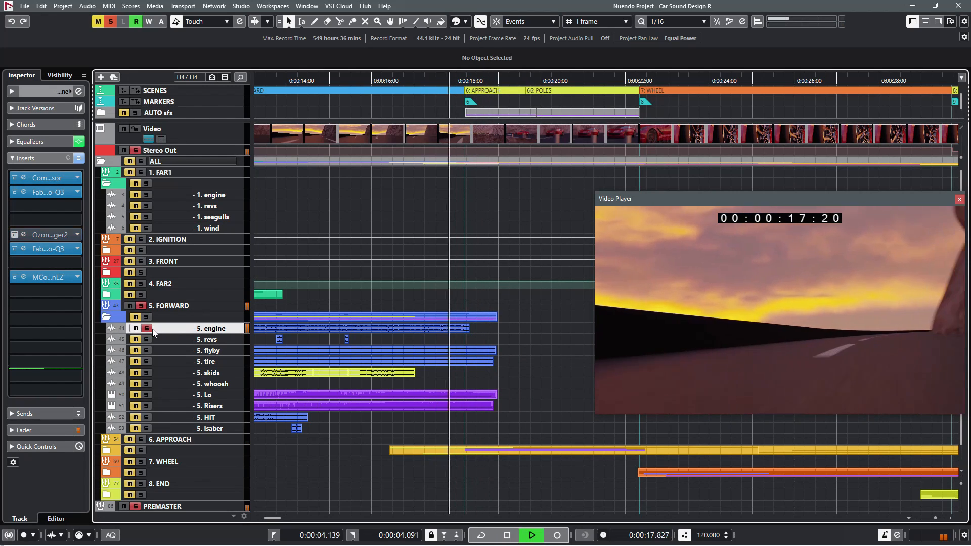
{"action": "key", "text": "space"}
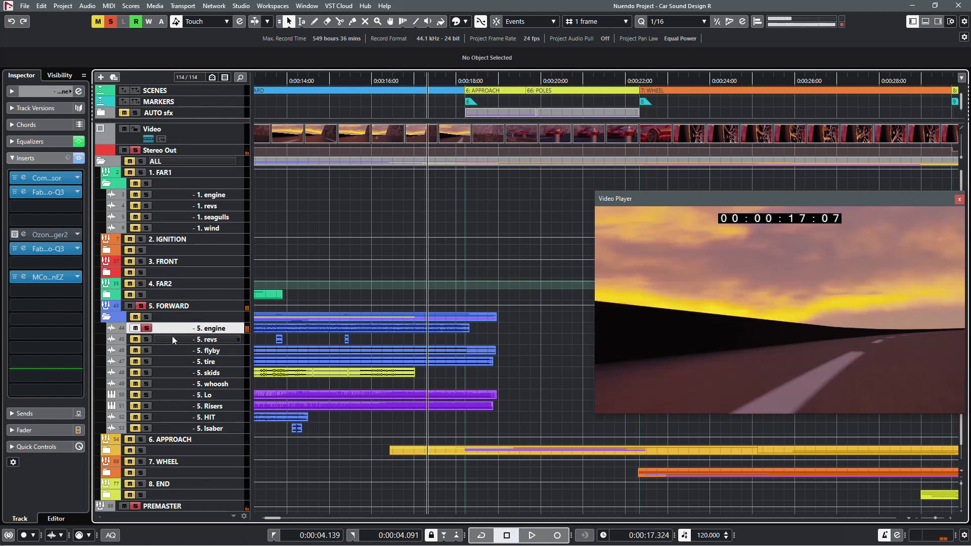
{"action": "key", "text": "space"}
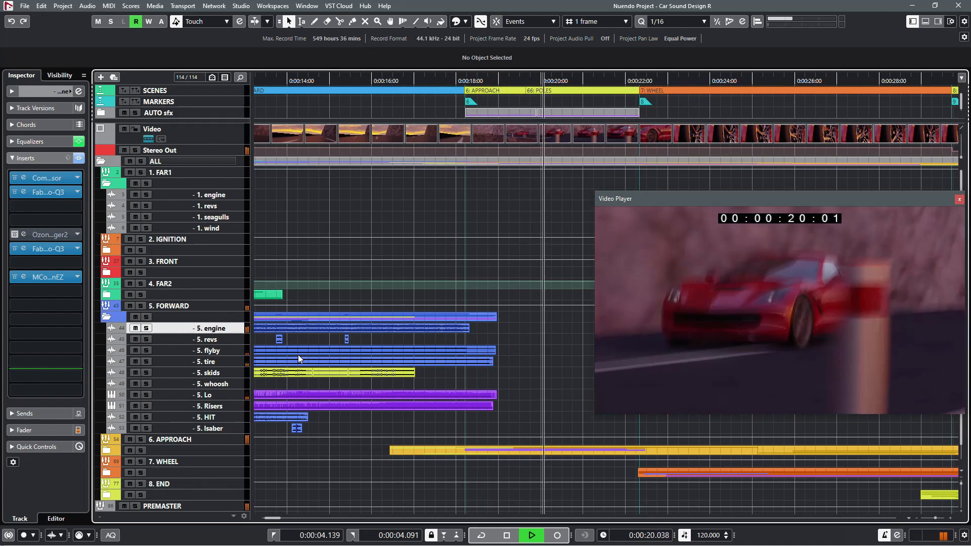
{"action": "key", "text": "space"}
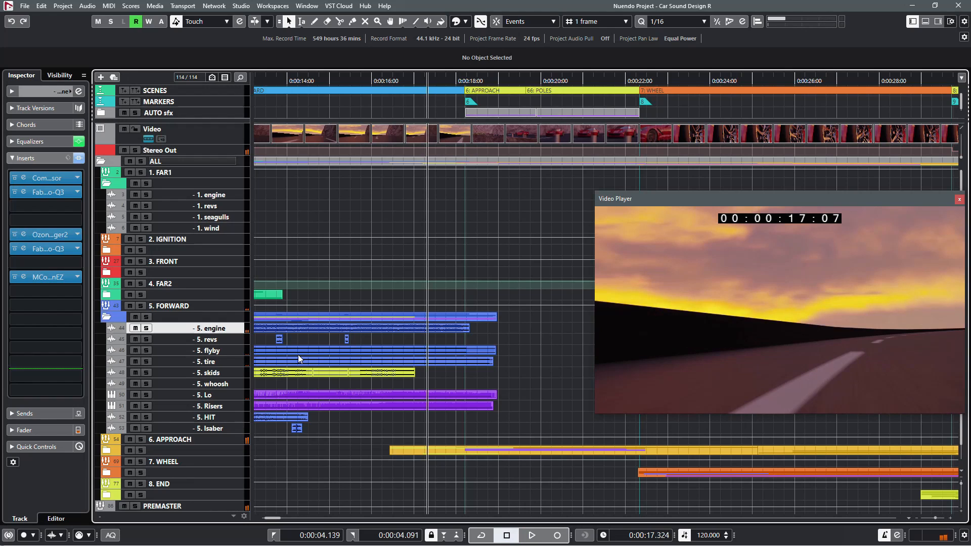
Step: Collapse the 5. FORWARD group, expand 3. FRONT, and place the playhead at 00:00:07:21 just before the FRONT scene
{"action": "left_click_drag", "start_coordinate": [298, 355], "coordinate": [263, 334]}
{"action": "left_click", "coordinate": [106, 294]}
{"action": "left_click", "coordinate": [106, 273]}
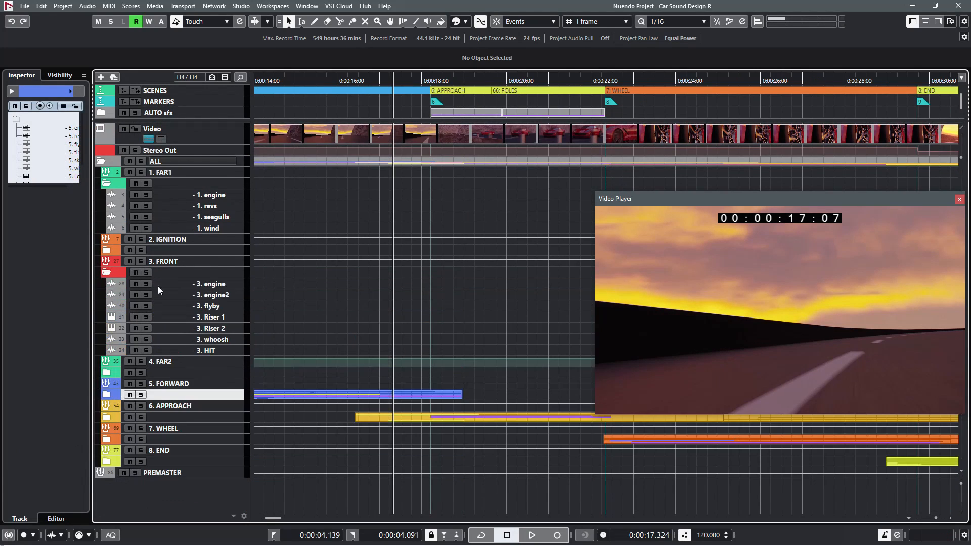
{"action": "left_click_drag", "start_coordinate": [359, 306], "coordinate": [526, 320]}
{"action": "scroll", "coordinate": [526, 322], "scroll_direction": "left", "scroll_amount": 5}
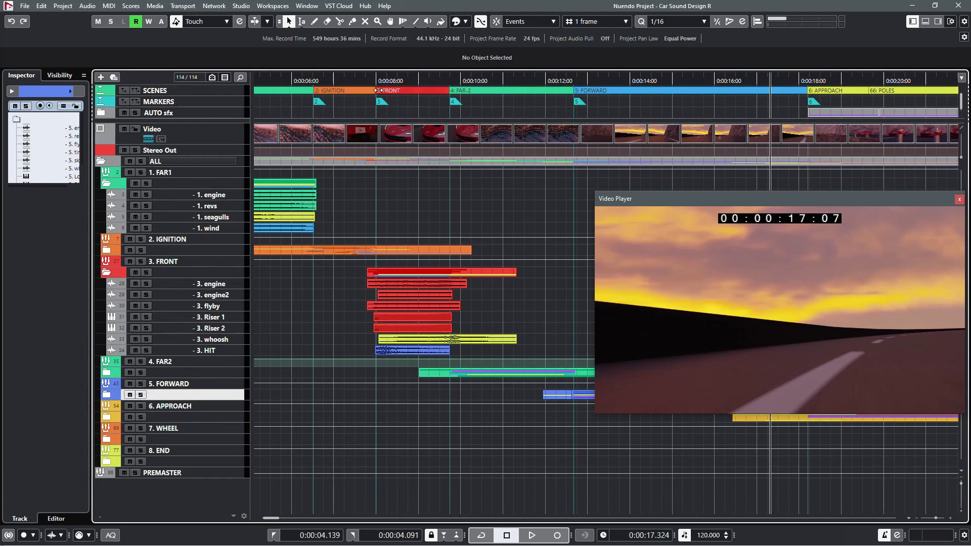
{"action": "left_click", "coordinate": [372, 81]}
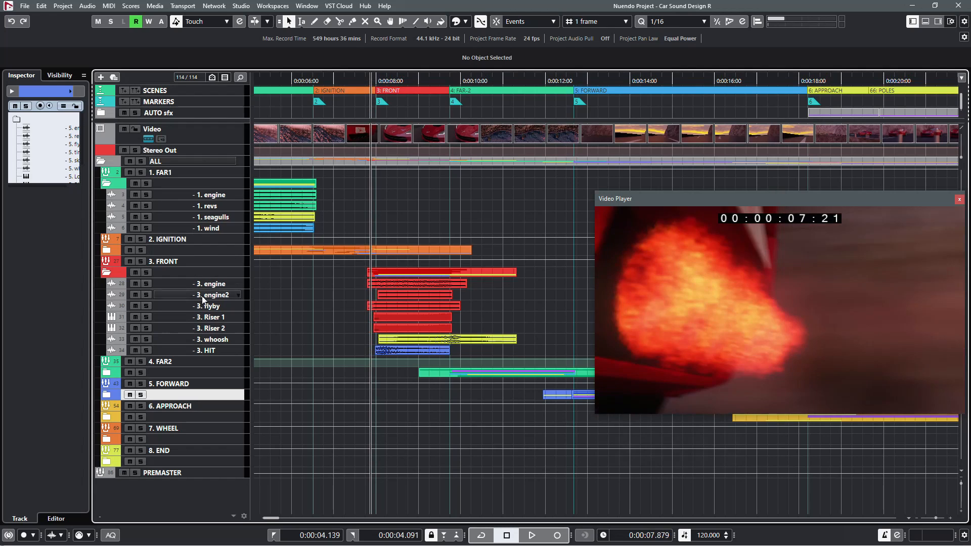
Step: Solo the 3. Riser 1 track, open its Whoosh instrument and play its Noise layer alone from 00:00:07:21
{"action": "left_click", "coordinate": [155, 317]}
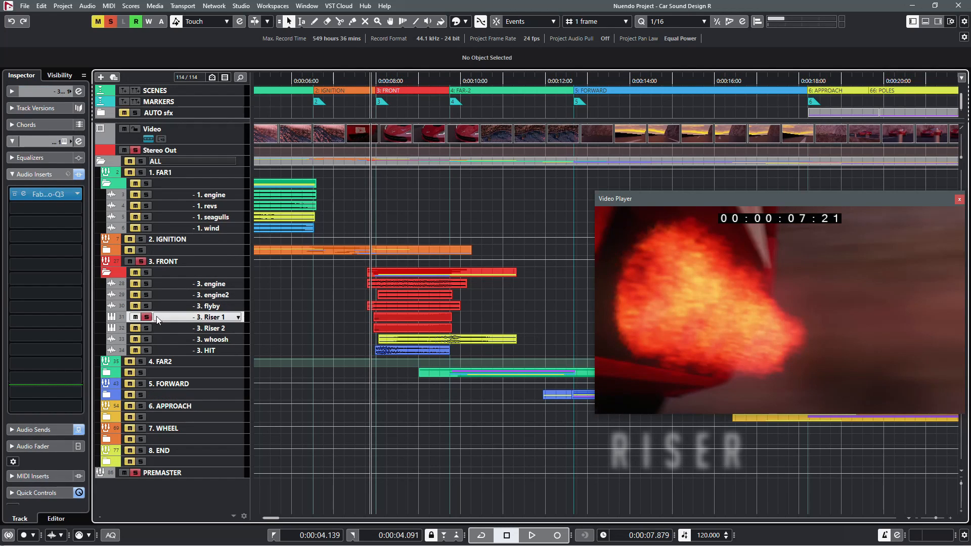
{"action": "key", "text": "e"}
{"action": "left_click_drag", "start_coordinate": [548, 8], "coordinate": [433, 91]}
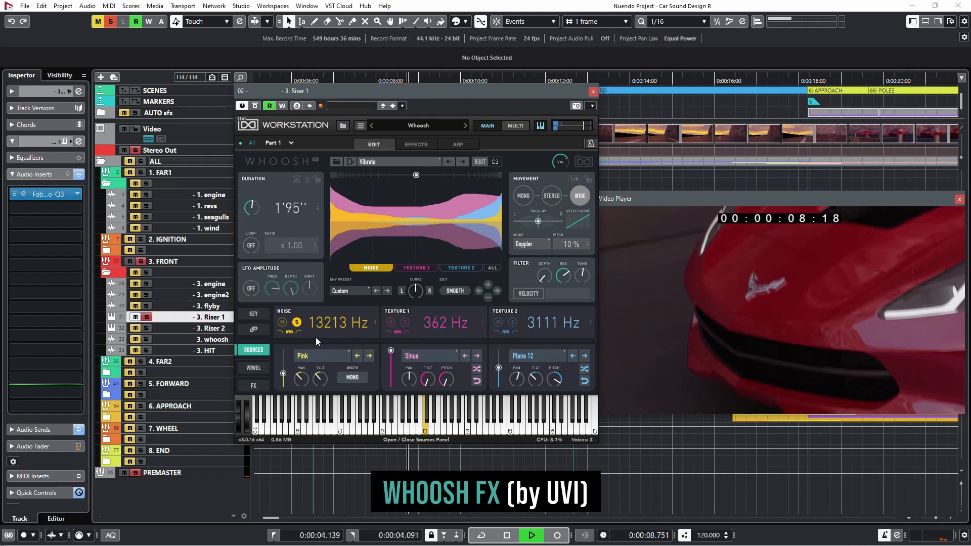
{"action": "key", "text": "space"}
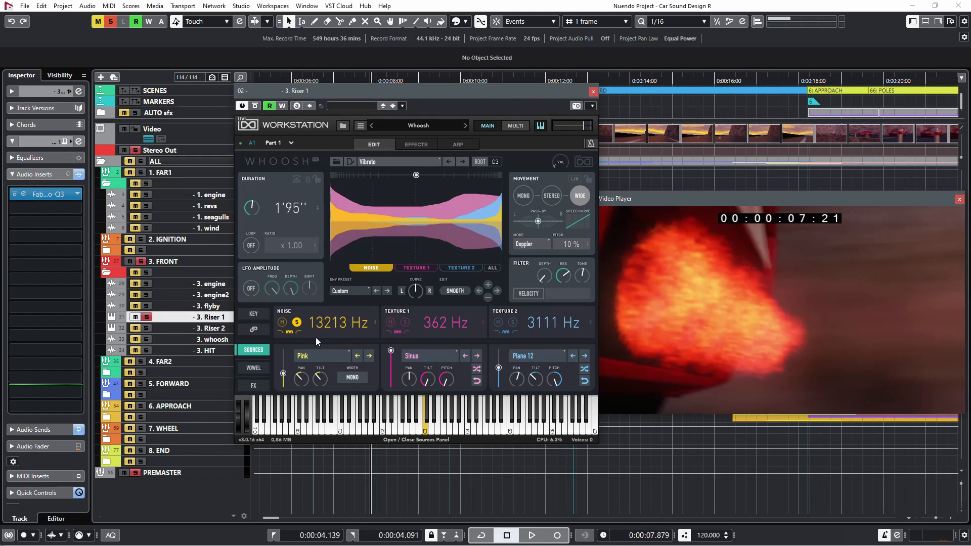
Step: Audition the riser's Texture 1 layer alone from 00:00:07:21, followed by its Texture 2 layer alone
{"action": "left_click", "coordinate": [404, 322]}
{"action": "key", "text": "space"}
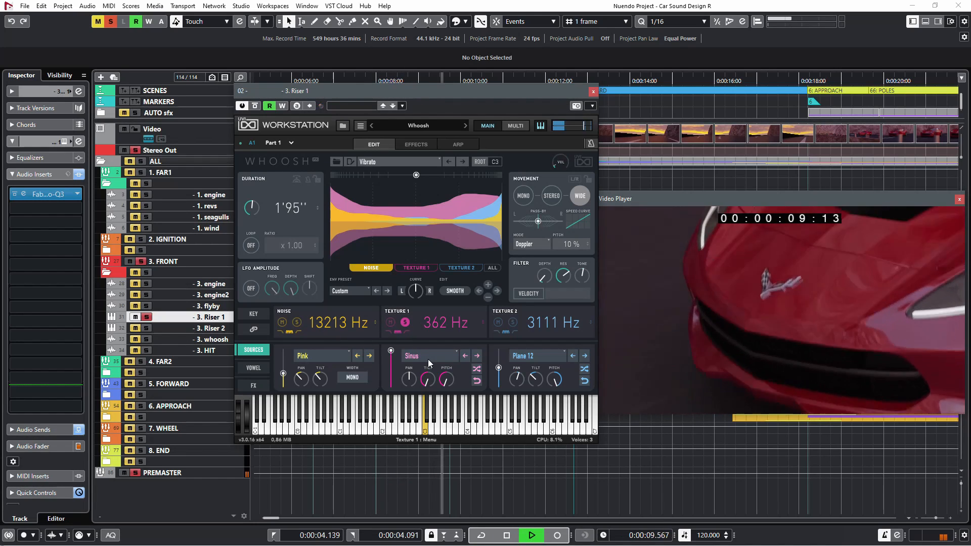
{"action": "key", "text": "space"}
{"action": "left_click", "coordinate": [512, 322]}
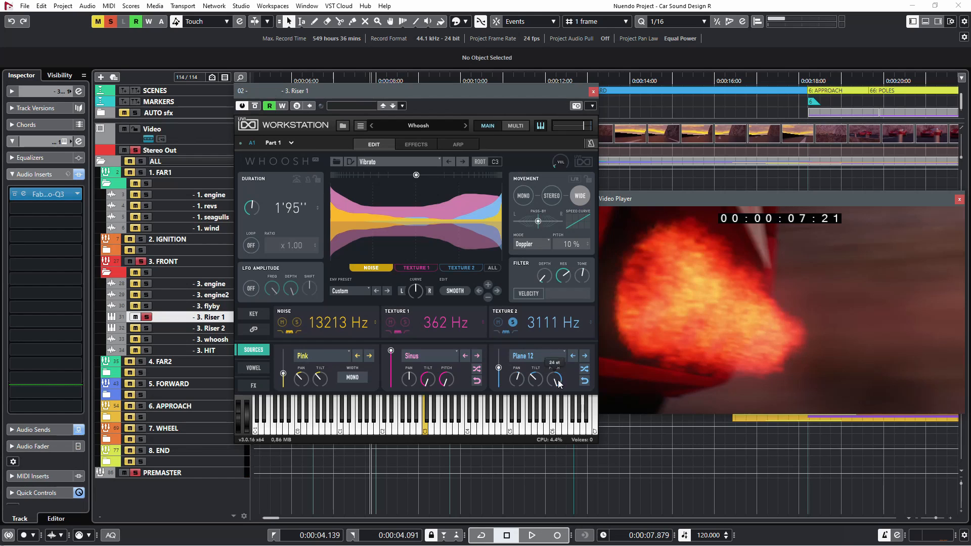
{"action": "key", "text": "space"}
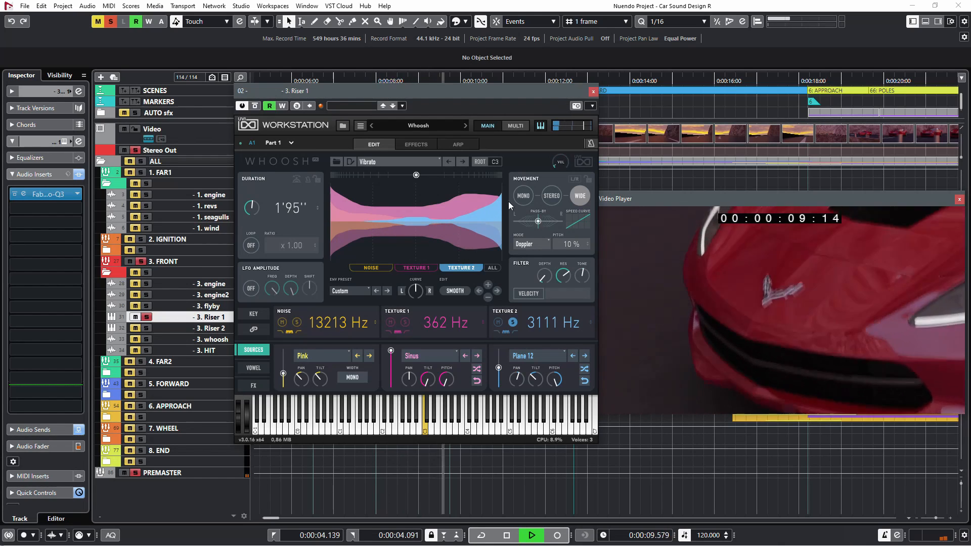
{"action": "key", "text": "space"}
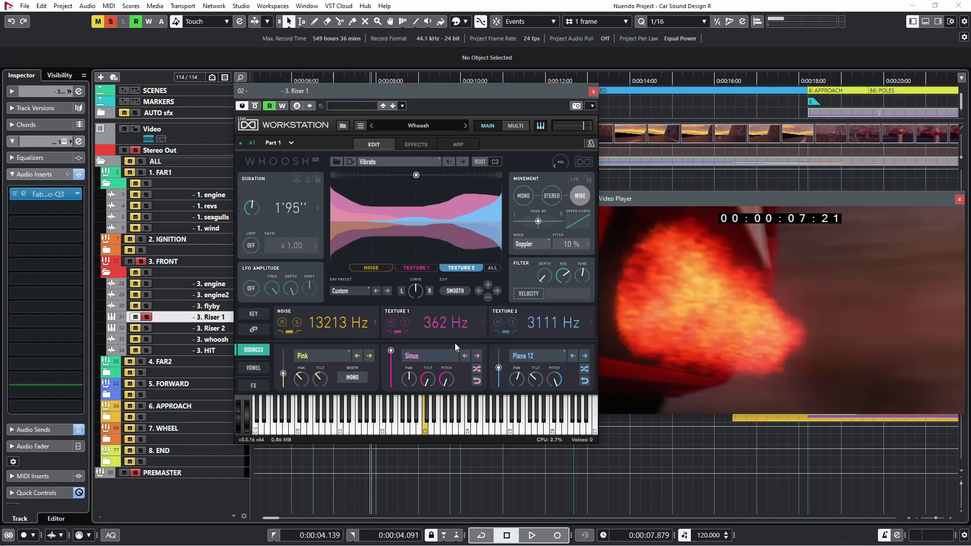
Step: Turn on the riser's LFO Amplitude modulation and play all its layers together from 00:00:07:21
{"action": "left_click", "coordinate": [249, 290]}
{"action": "key", "text": "space"}
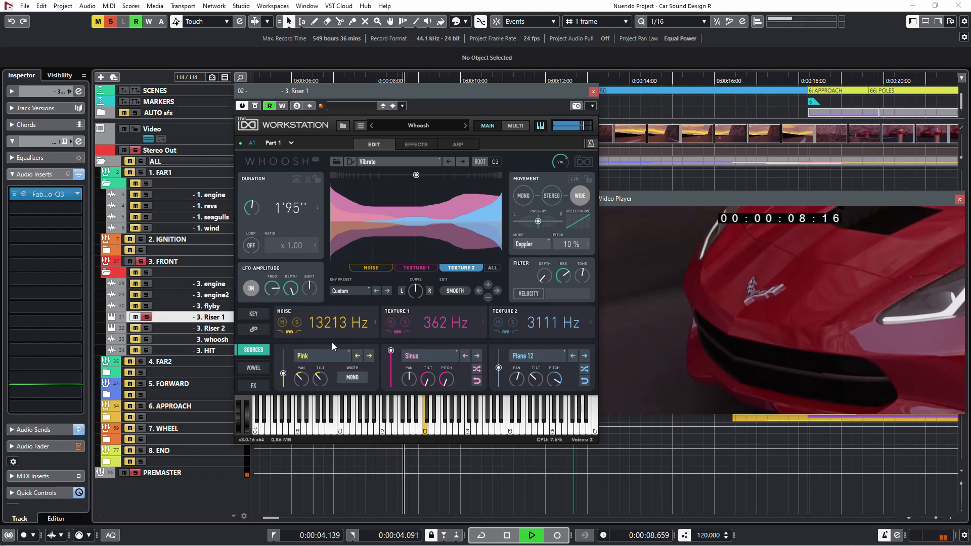
{"action": "key", "text": "space"}
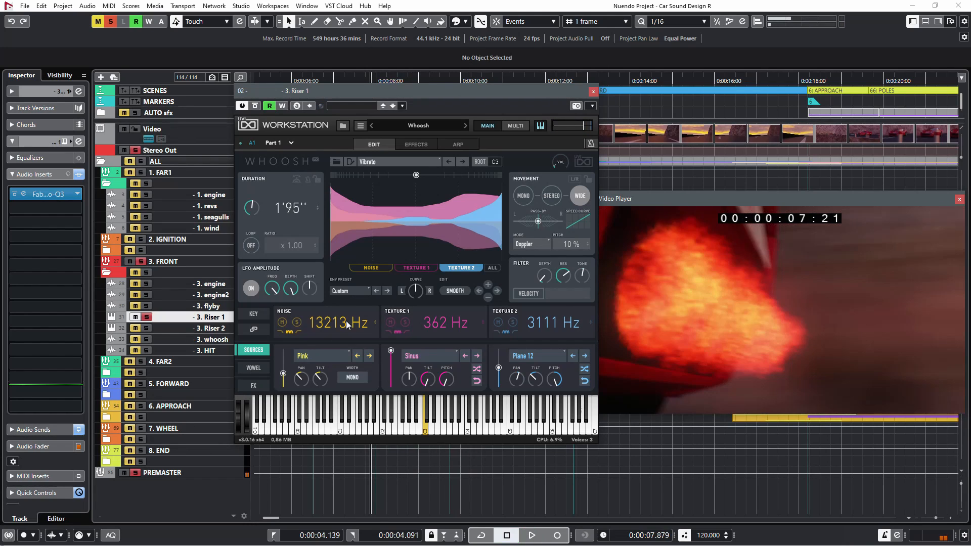
Step: Move the Whoosh window clear of the tracks, open the Riser MIDI event of 3. Riser 1 for editing, and play it
{"action": "left_click_drag", "start_coordinate": [533, 90], "coordinate": [867, 137]}
{"action": "double_click", "coordinate": [412, 314]}
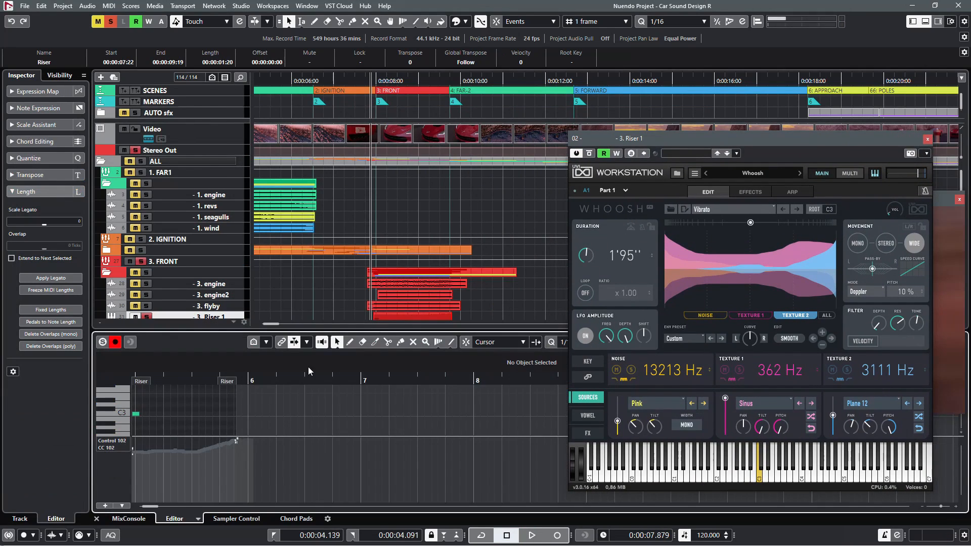
{"action": "key", "text": "space"}
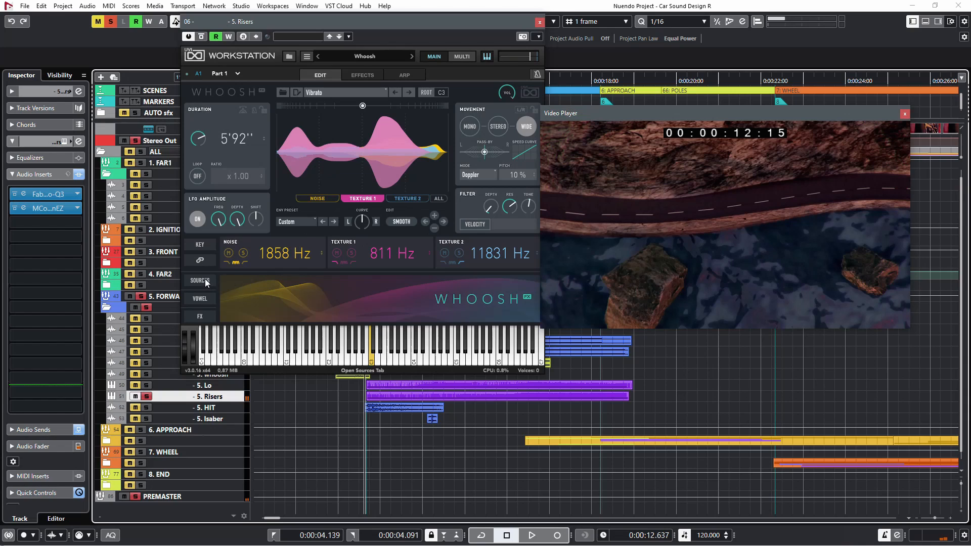
Step: Show the sound sources of the 5. Risers Whoosh instrument and play the soloed riser from 00:00:12:15
{"action": "left_click", "coordinate": [201, 280]}
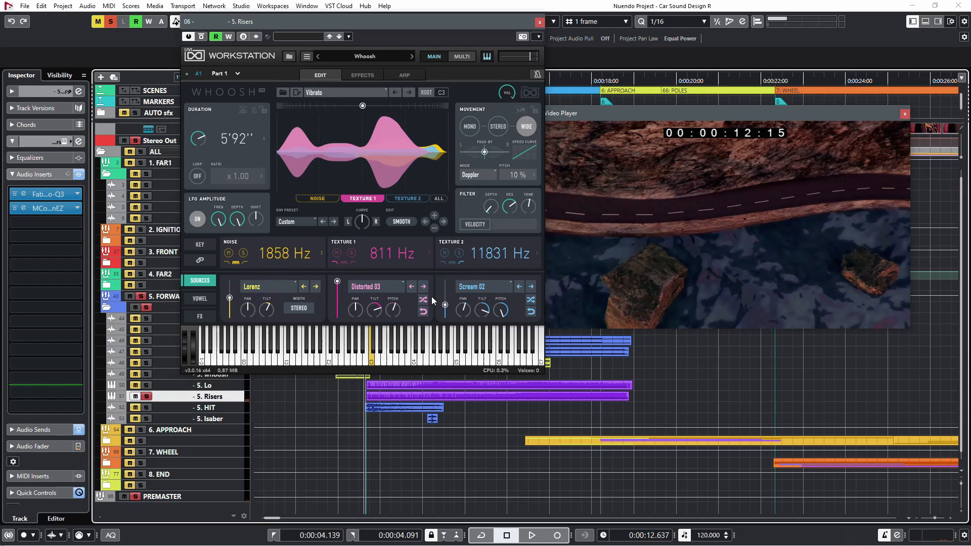
{"action": "key", "text": "space"}
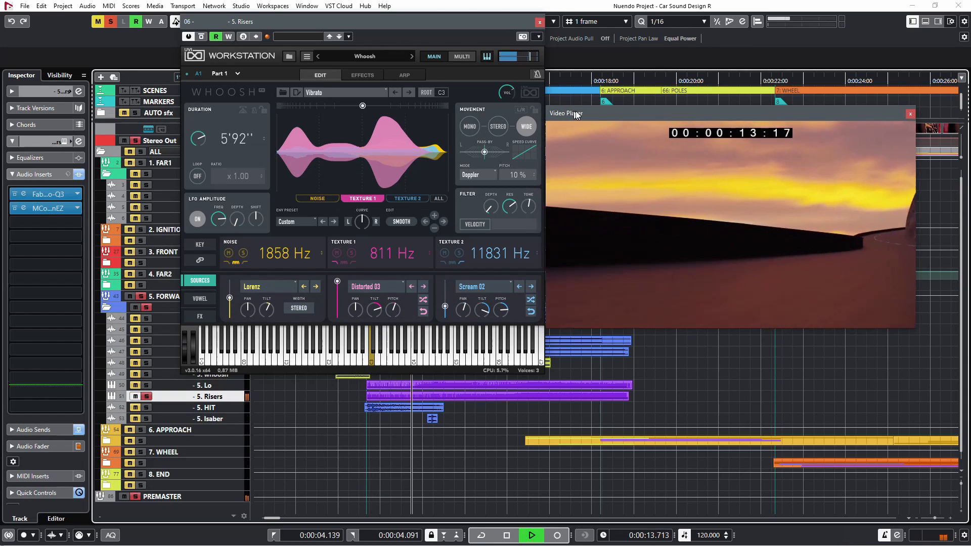
{"action": "left_click_drag", "start_coordinate": [568, 114], "coordinate": [572, 113]}
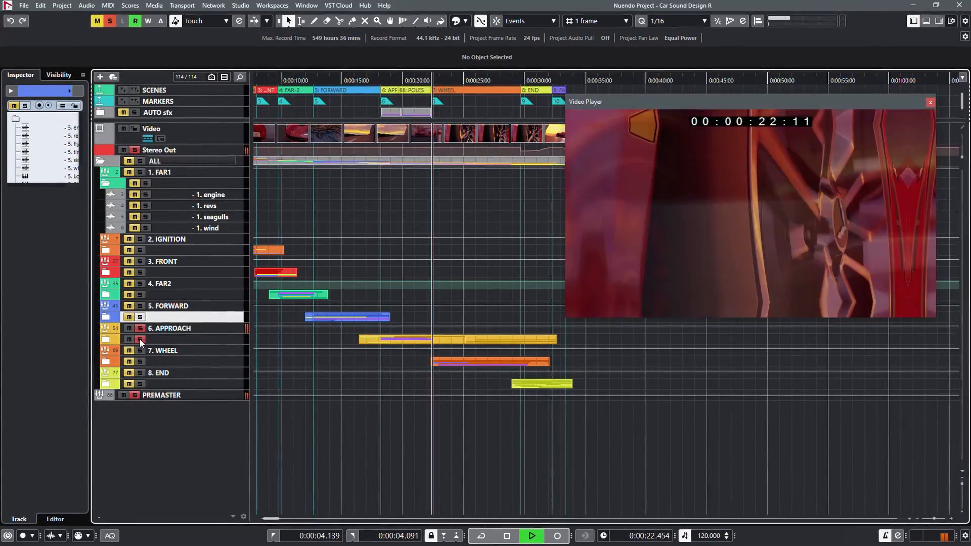
Step: Expand the 6. APPROACH group and play its 6. Lo poles track alone from 00:00:18:04, showing its Whoosh instrument and Pro-Q 3 frequency automation
{"action": "key", "text": "space"}
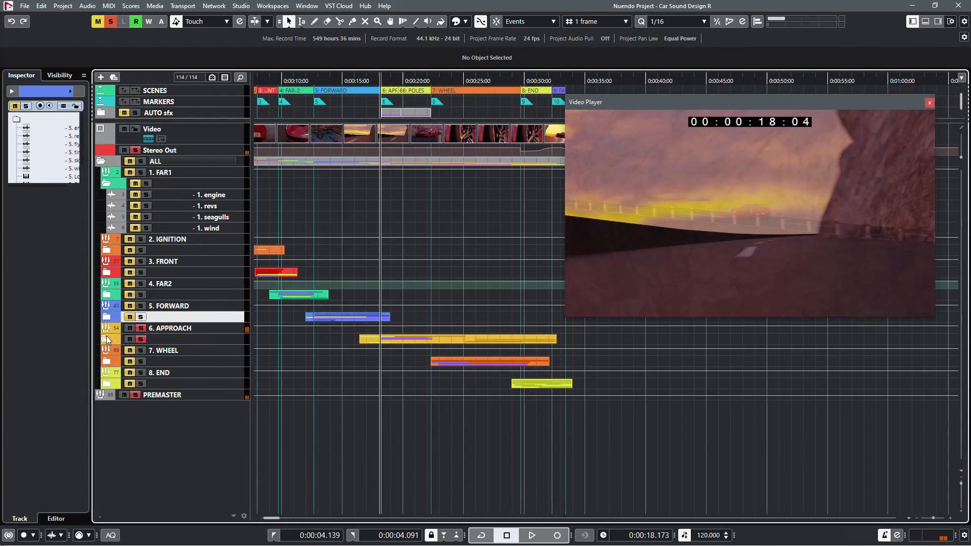
{"action": "left_click", "coordinate": [106, 338]}
{"action": "left_click", "coordinate": [247, 373]}
{"action": "key", "text": "space"}
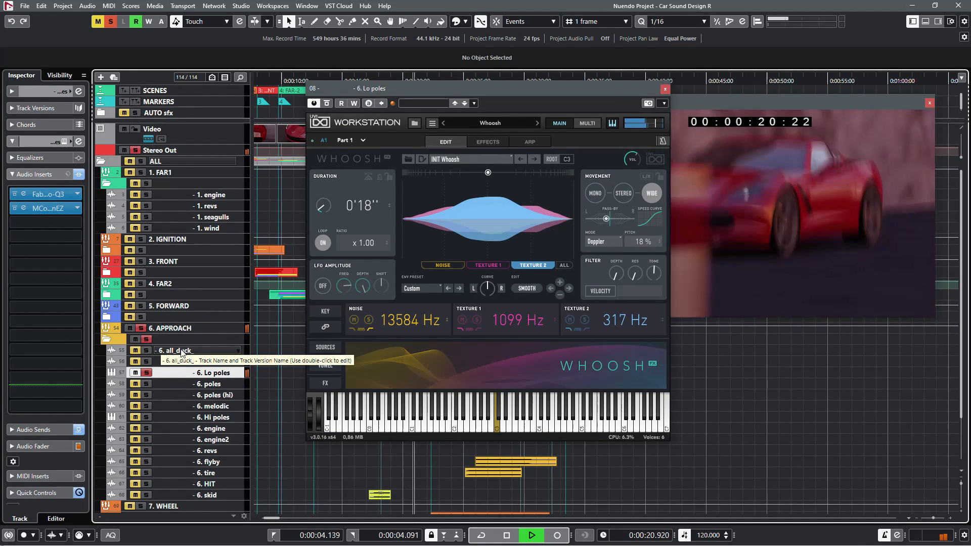
{"action": "key", "text": "space"}
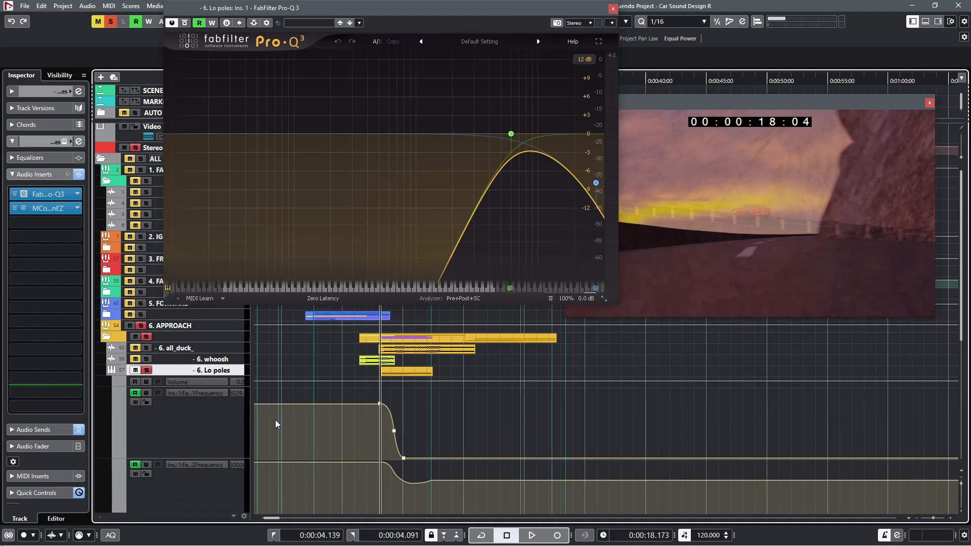
{"action": "scroll", "coordinate": [276, 423], "scroll_direction": "down", "scroll_amount": 2}
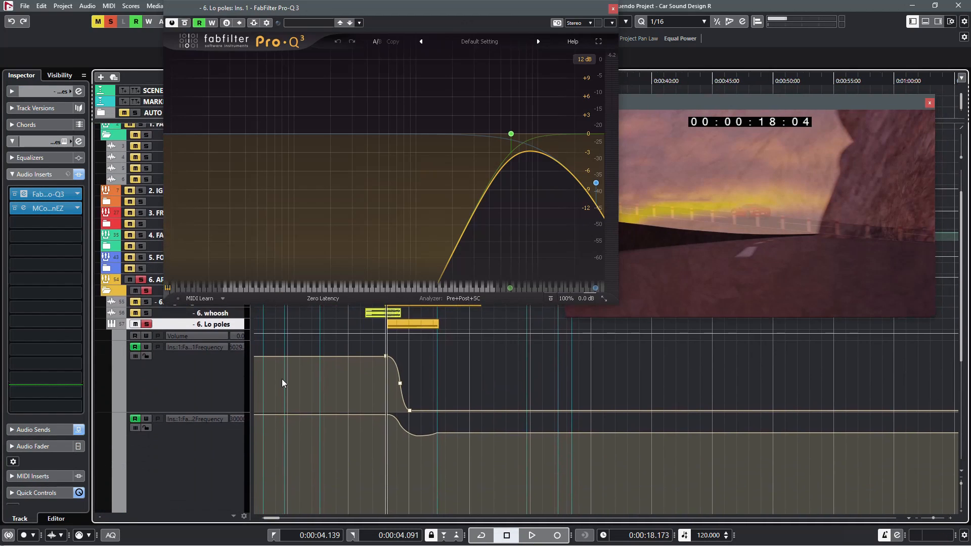
{"action": "key", "text": "space"}
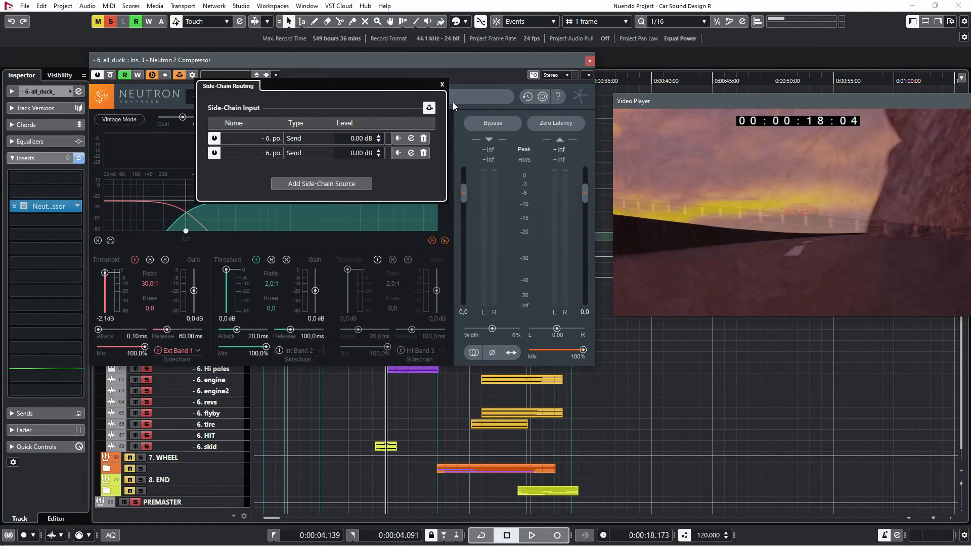
Step: Close the side-chain routing and play the 6. all_duck_ sounds through the Neutron 2 Compressor while adjusting the first band's threshold
{"action": "left_click", "coordinate": [442, 85]}
{"action": "key", "text": "space"}
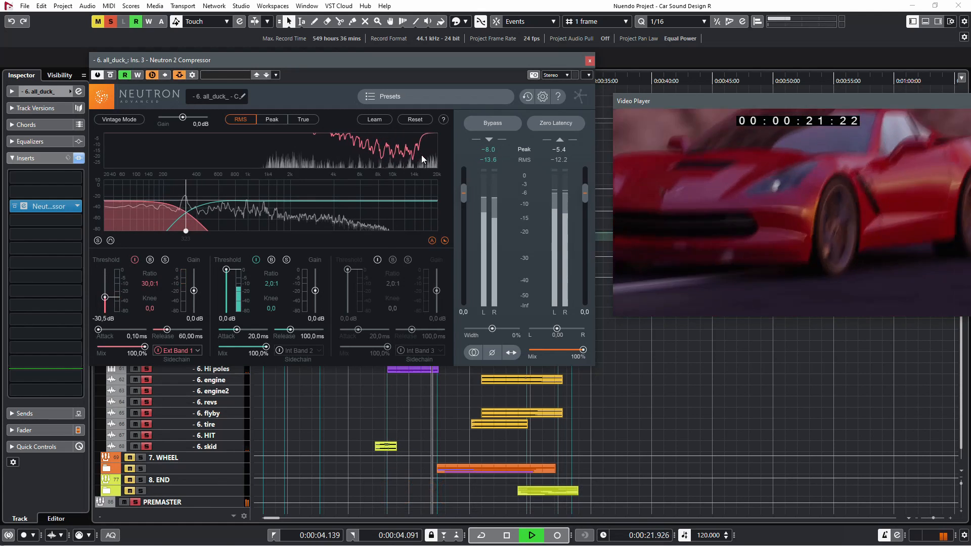
{"action": "key", "text": "space"}
{"action": "key", "text": "space"}
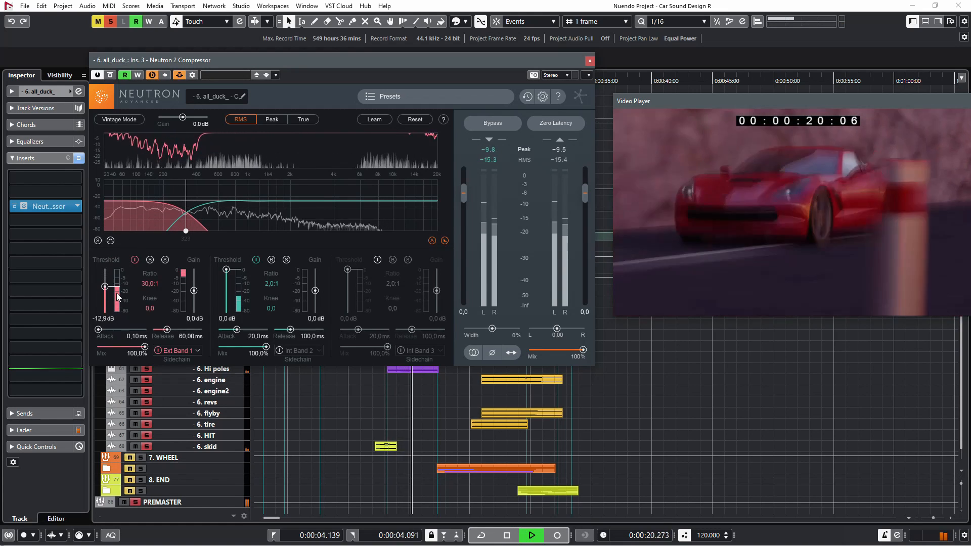
{"action": "mouse_move", "coordinate": [99, 309]}
{"action": "left_mouse_down"}
{"action": "mouse_move", "coordinate": [102, 290]}
{"action": "mouse_move", "coordinate": [95, 296]}
{"action": "left_mouse_up"}
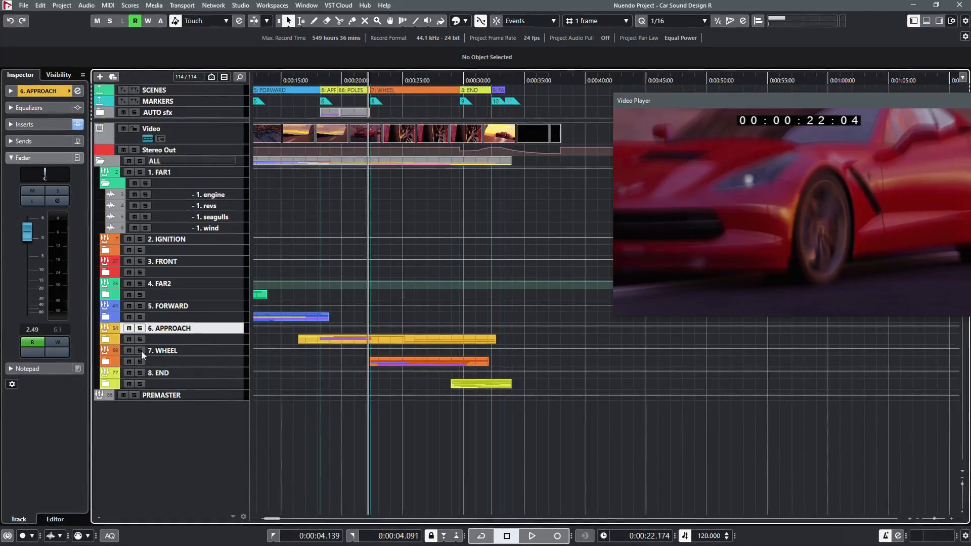
Step: Solo the 7. WHEEL group, expand its tracks, and play the wheel scene from 00:00:22:04
{"action": "left_click", "coordinate": [140, 351]}
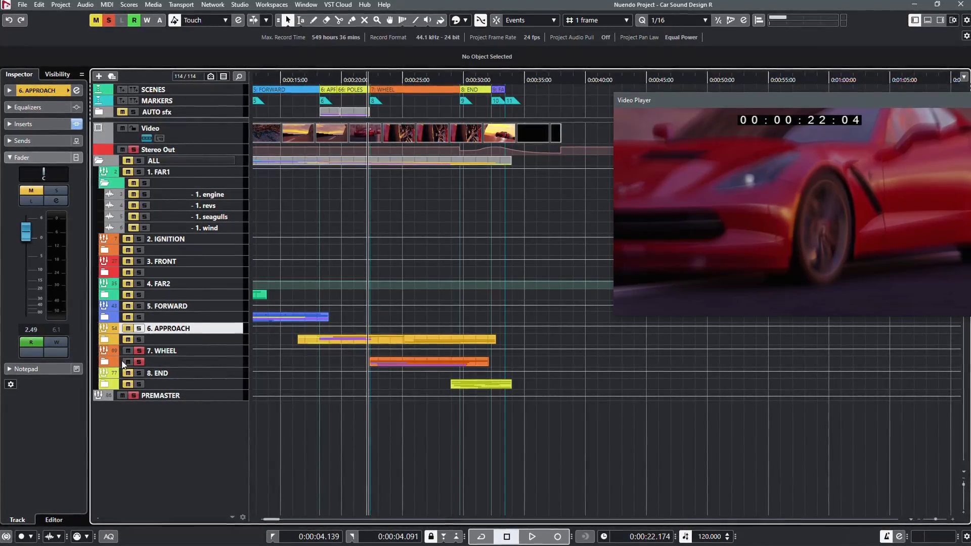
{"action": "left_click", "coordinate": [106, 360]}
{"action": "key", "text": "space"}
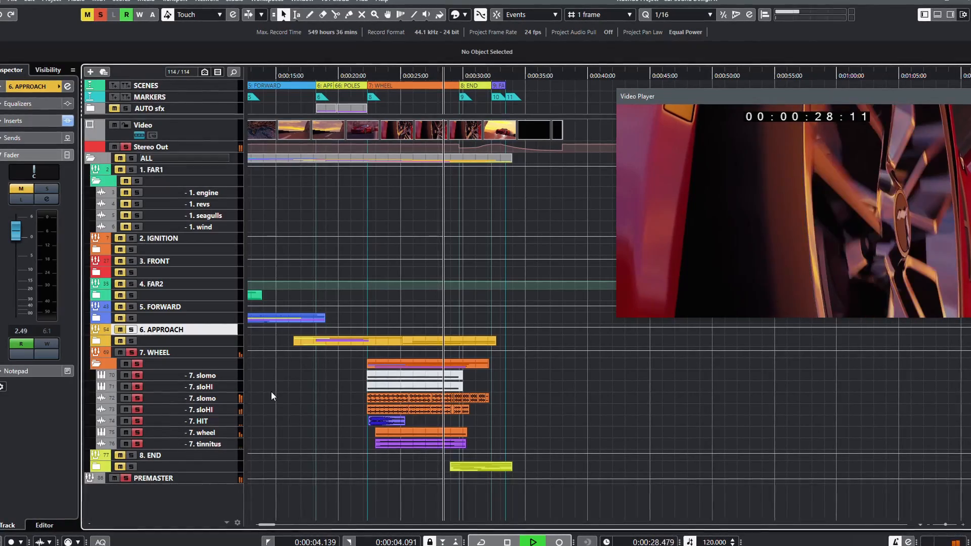
{"action": "key", "text": "space"}
Step: Play the 7. tinnitus track alone from 00:00:22:04
{"action": "left_click", "coordinate": [130, 353]}
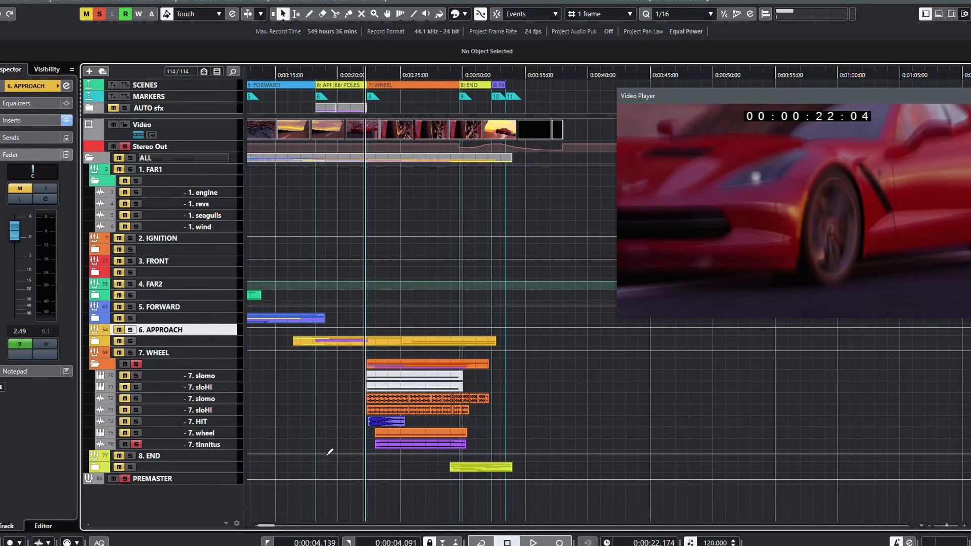
{"action": "key", "text": "space"}
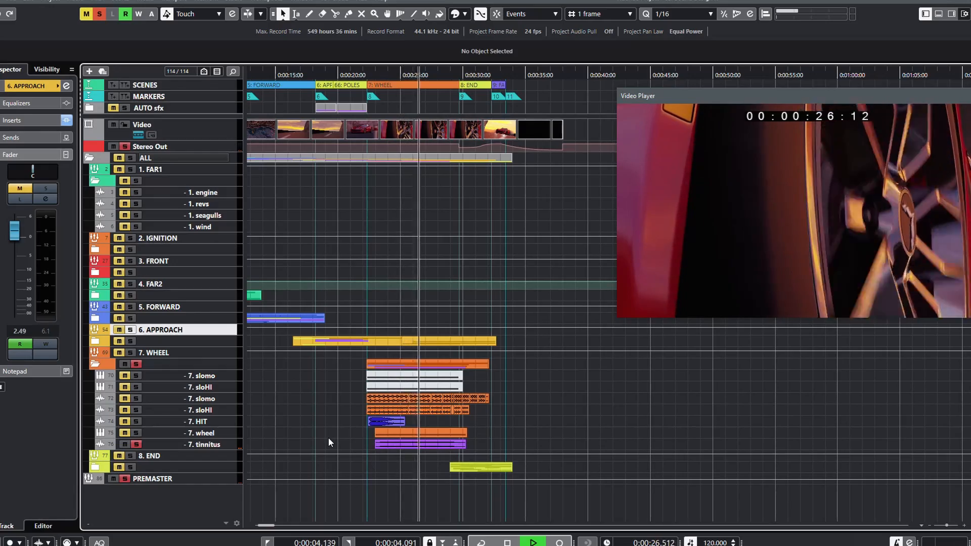
{"action": "key", "text": "space"}
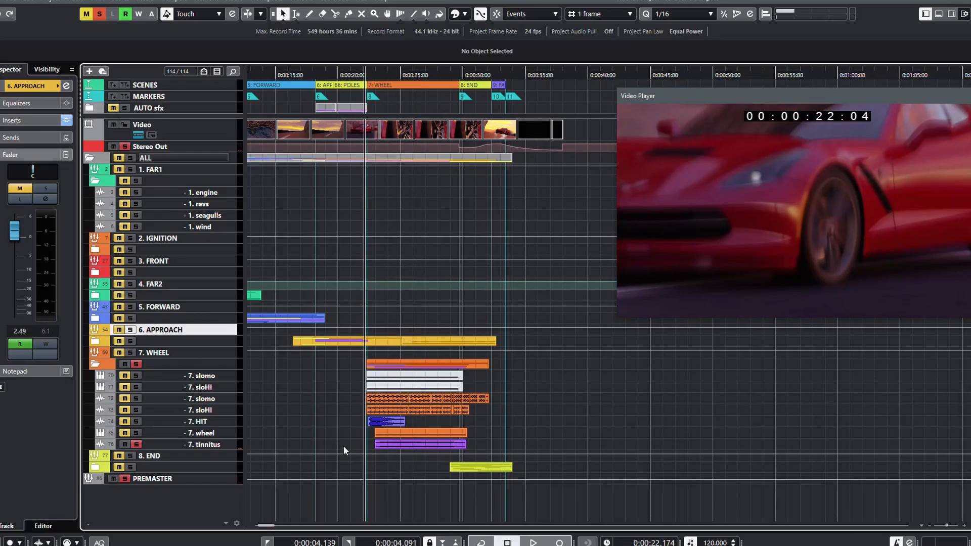
Step: Switch the solo from 7. tinnitus to the 7. wheel track and play it from 00:00:22:04
{"action": "left_click", "coordinate": [217, 445]}
{"action": "key", "text": "s"}
{"action": "left_click", "coordinate": [218, 433]}
{"action": "key", "text": "s"}
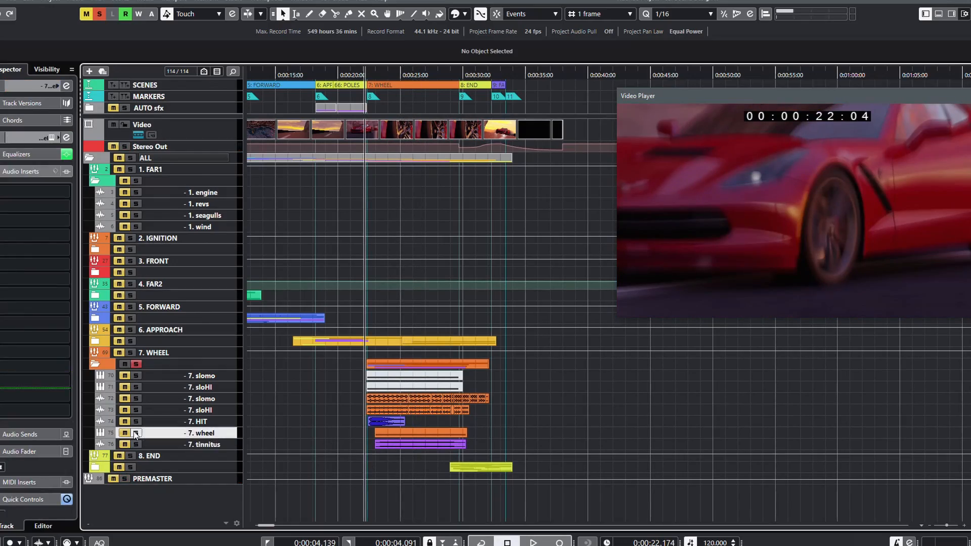
{"action": "key", "text": "space"}
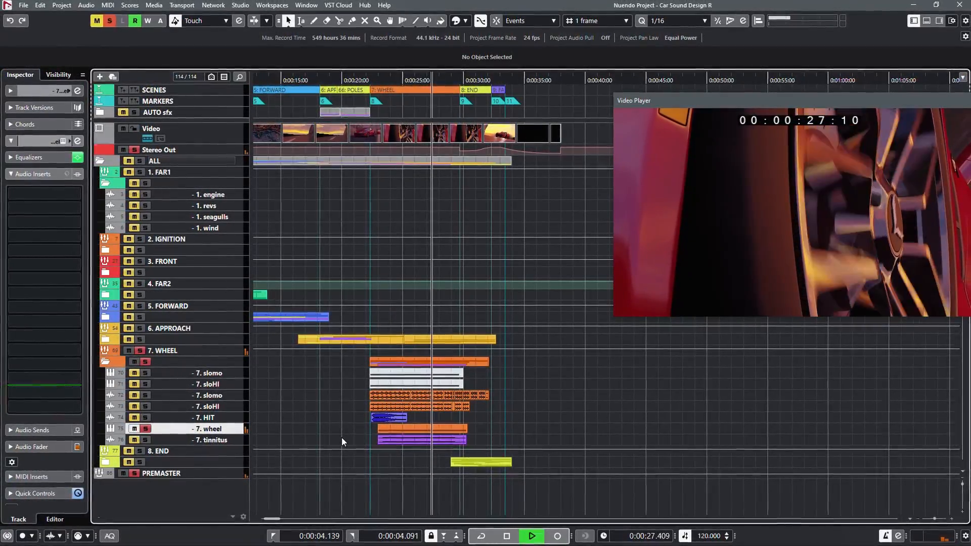
{"action": "key", "text": "space"}
Step: Solo the 7. slomo instrument track, show its Whoosh instrument, and play it from 00:00:22:04
{"action": "left_click", "coordinate": [199, 374]}
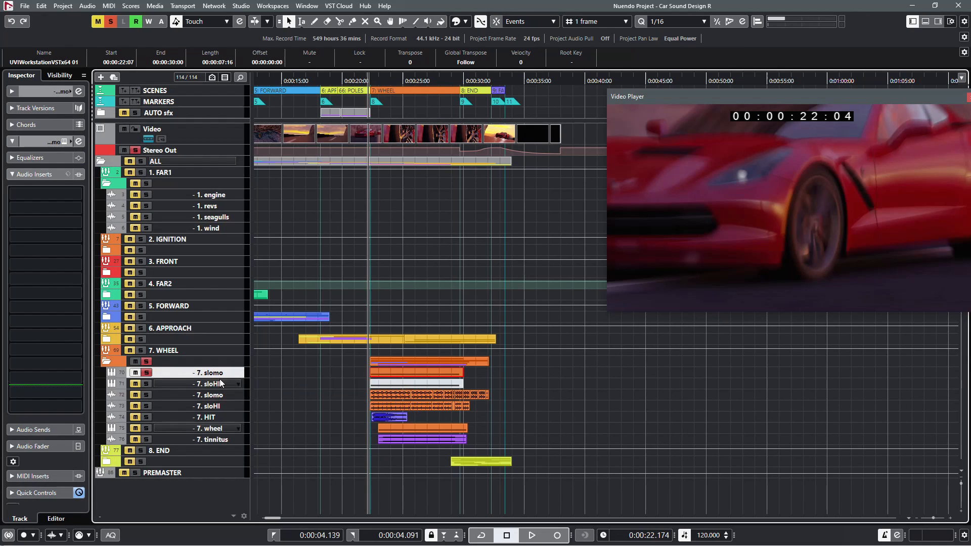
{"action": "key", "text": "ctrl+e"}
{"action": "key", "text": "space"}
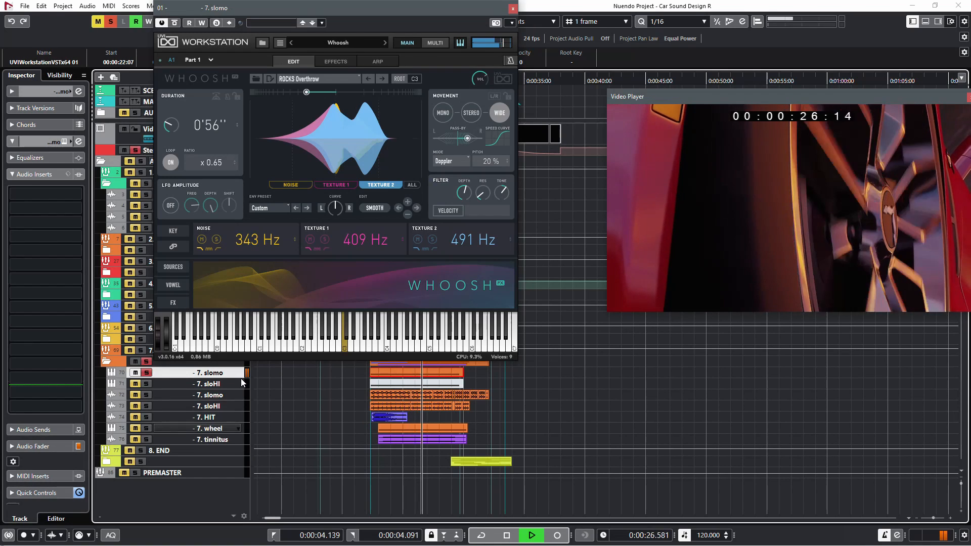
{"action": "key", "text": "space"}
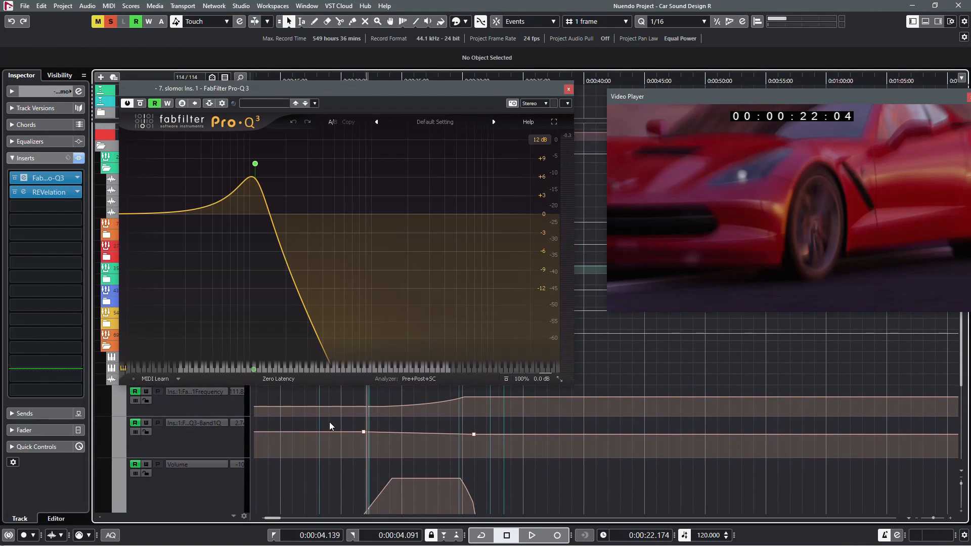
Step: Play the 7. slomo audio track with its Pro-Q 3 filter open, showing the frequency, Q and volume automation
{"action": "scroll", "coordinate": [331, 415], "scroll_direction": "down", "scroll_amount": 3}
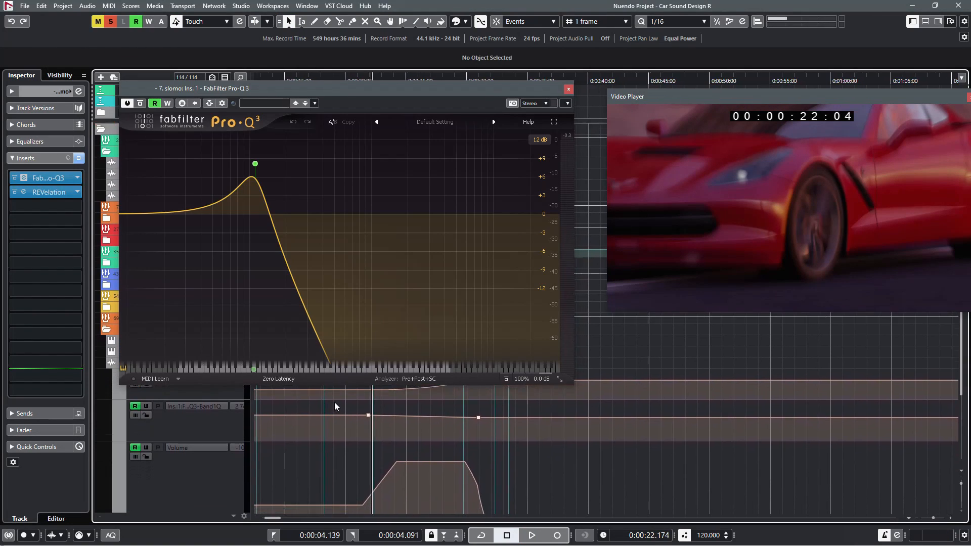
{"action": "scroll", "coordinate": [344, 359], "scroll_direction": "right", "scroll_amount": 2}
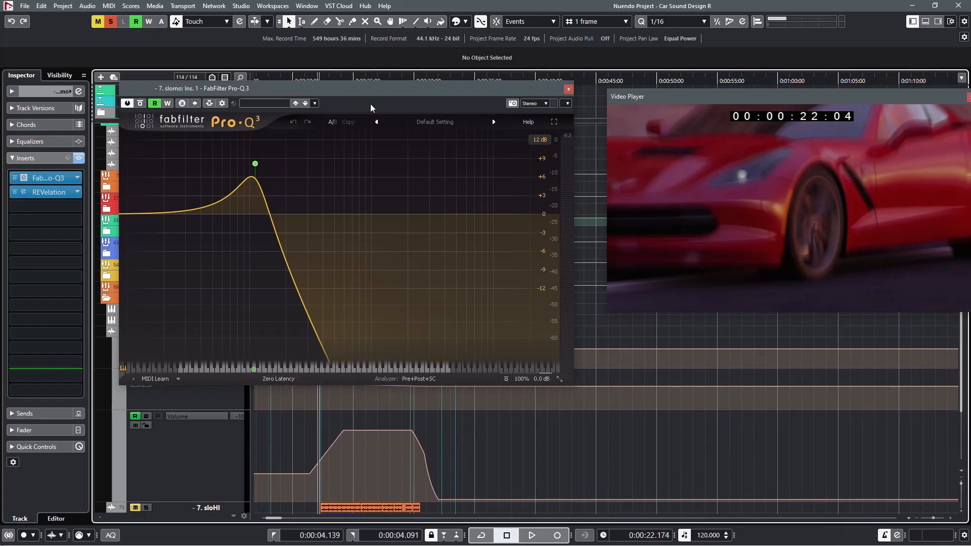
{"action": "key", "text": "space"}
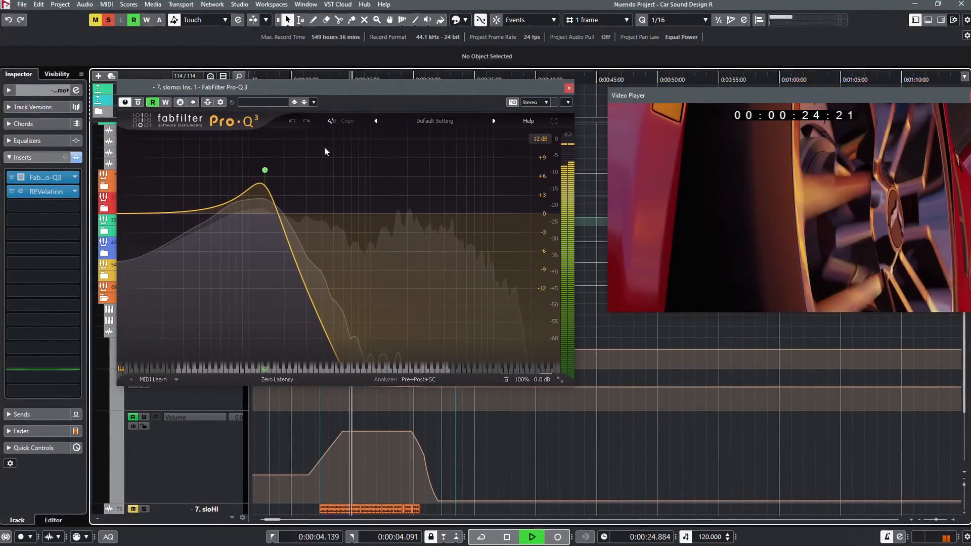
{"action": "mouse_move", "coordinate": [247, 213]}
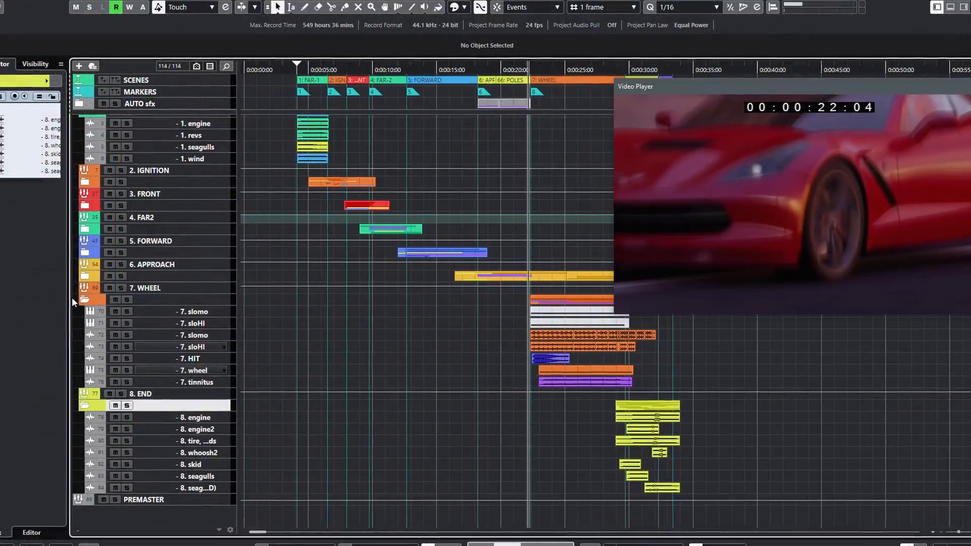
Step: Expand the collapsed scene groups and look through their detail tracks from 1. FAR1 to 8. END
{"action": "left_click", "coordinate": [85, 253]}
{"action": "scroll", "coordinate": [183, 287], "scroll_direction": "up", "scroll_amount": 2}
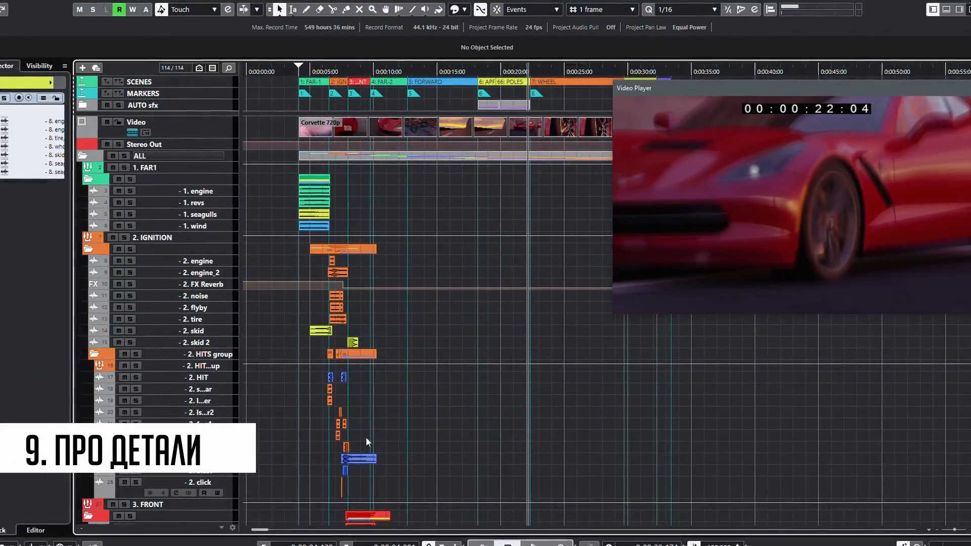
{"action": "scroll", "coordinate": [366, 437], "scroll_direction": "down", "scroll_amount": 5}
{"action": "scroll", "coordinate": [581, 405], "scroll_direction": "right", "scroll_amount": 2}
{"action": "scroll", "coordinate": [581, 405], "scroll_direction": "down", "scroll_amount": 12}
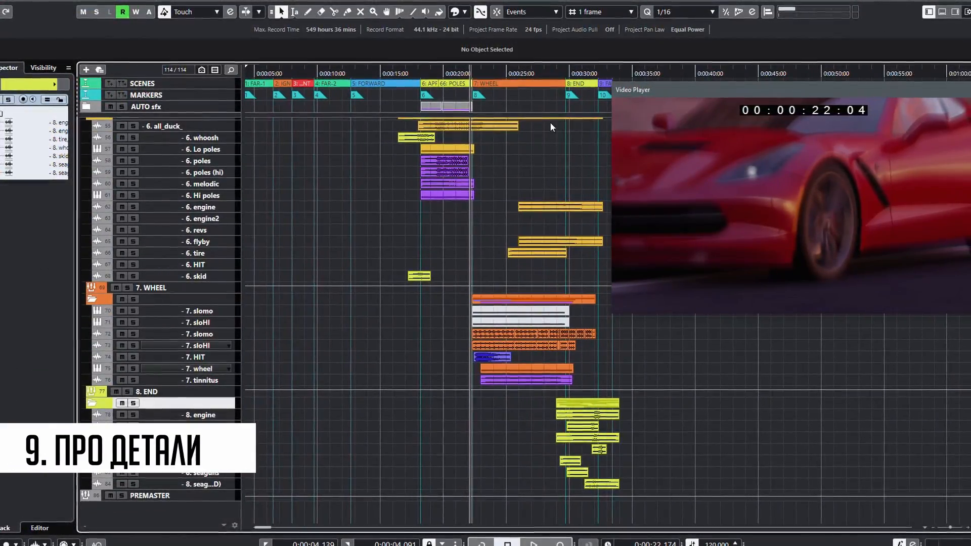
Step: Solo the 8. seagulls track and play the end scene from 00:00:29:06, clearing the solo to compare with the mix
{"action": "left_click_drag", "start_coordinate": [558, 74], "coordinate": [469, 76]}
{"action": "left_click", "coordinate": [138, 471]}
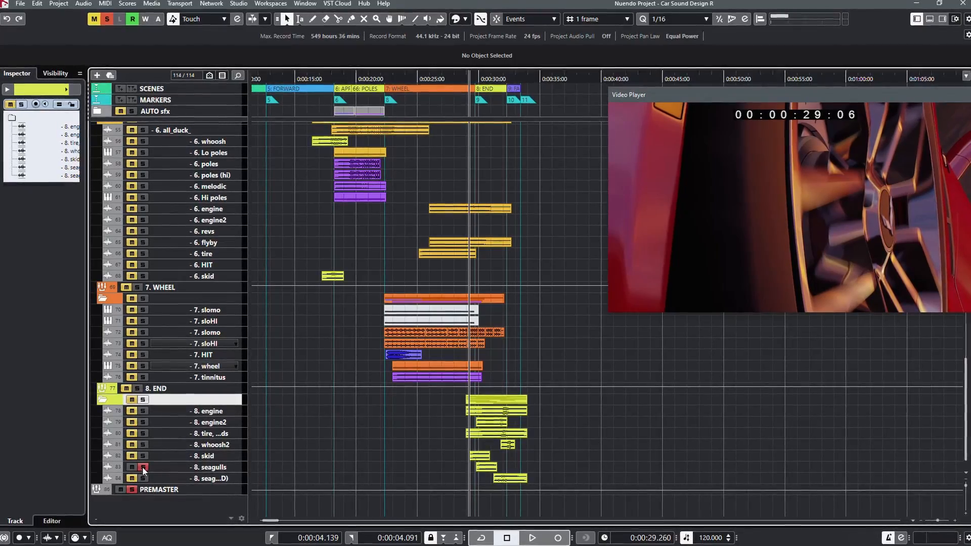
{"action": "key", "text": "space"}
{"action": "left_click", "coordinate": [143, 466]}
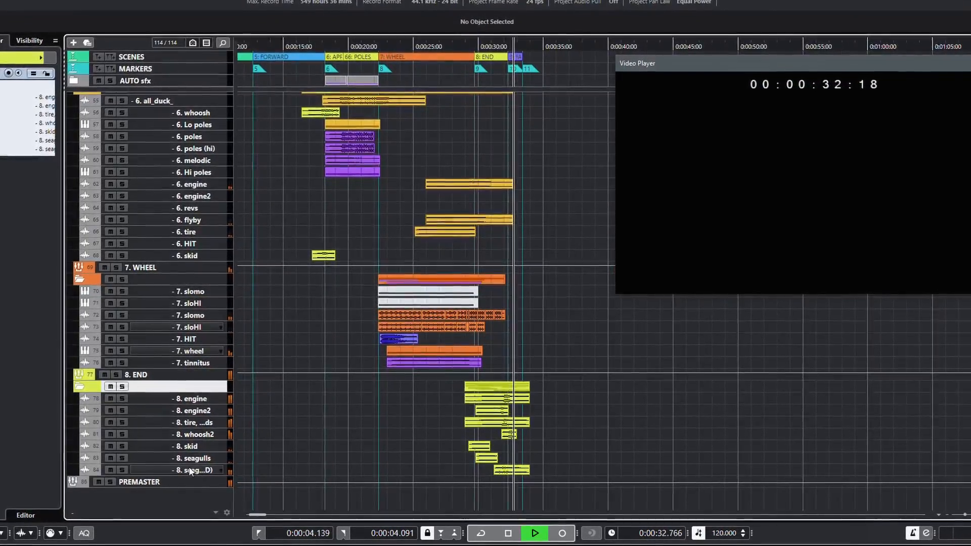
Step: Play both 8. END seagull tracks soloed together, then clear their solos and play the end scene with all tracks
{"action": "left_click", "coordinate": [121, 458]}
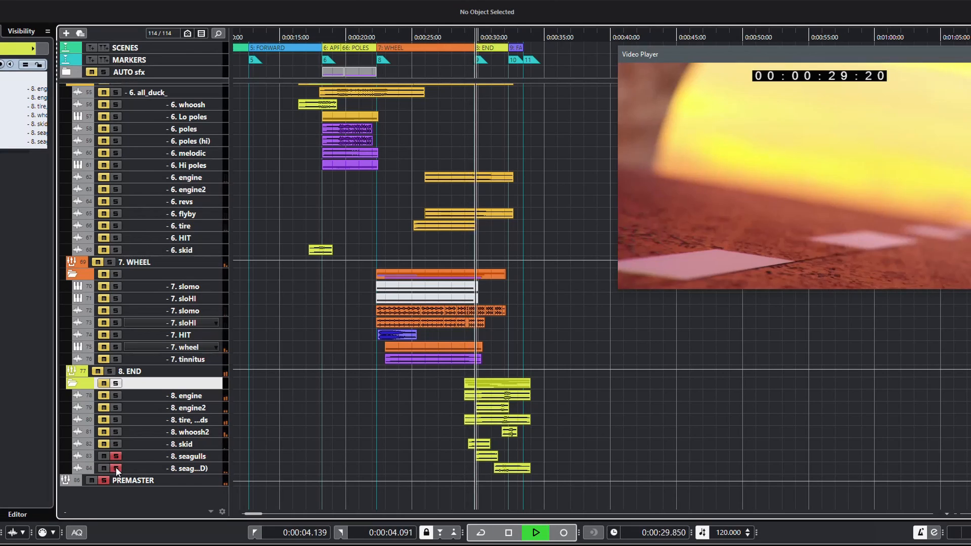
{"action": "left_click", "coordinate": [116, 468]}
{"action": "key", "text": "space"}
{"action": "left_click", "coordinate": [119, 455]}
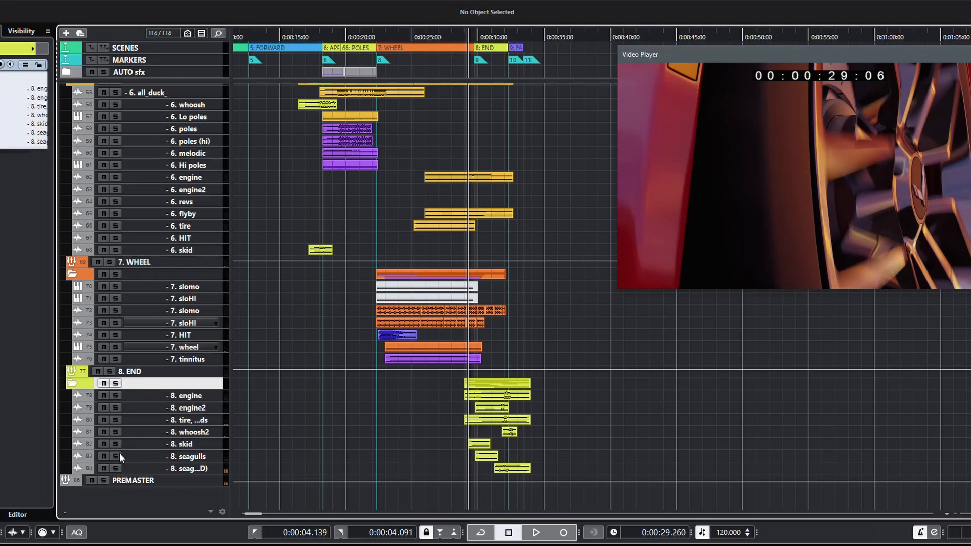
{"action": "key", "text": "space"}
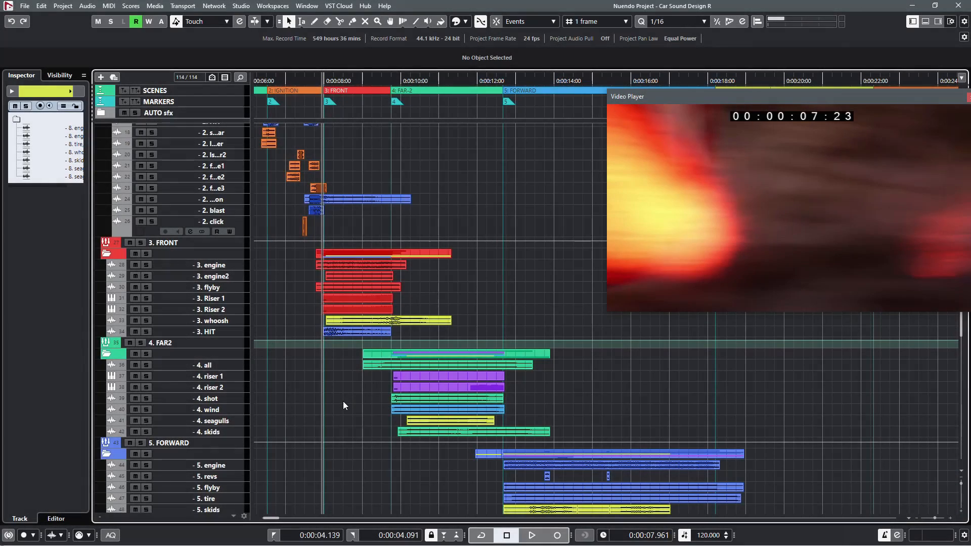
Step: Solo the 3. Riser 2 track and play it repeatedly from 00:00:07:23
{"action": "scroll", "coordinate": [368, 401], "scroll_direction": "left", "scroll_amount": 3}
{"action": "left_click", "coordinate": [216, 317]}
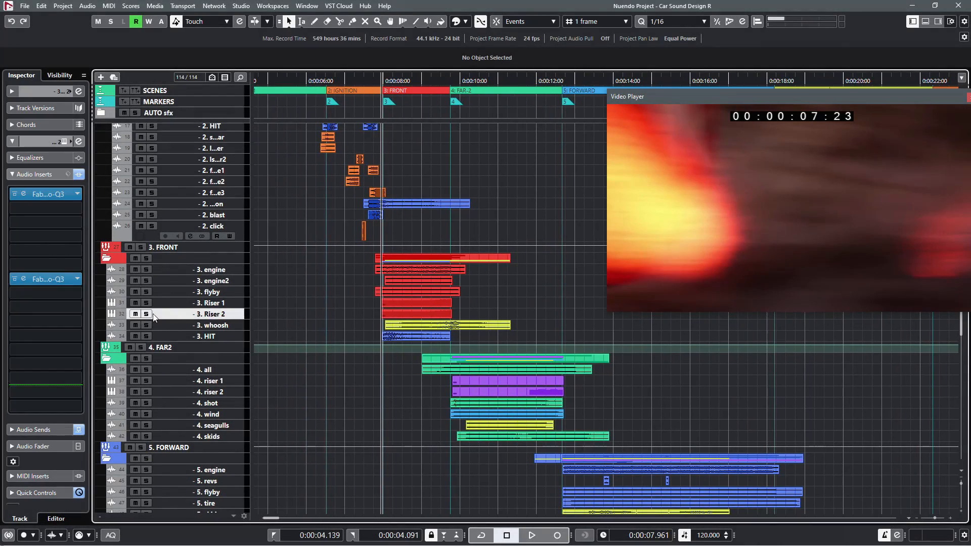
{"action": "key", "text": "space"}
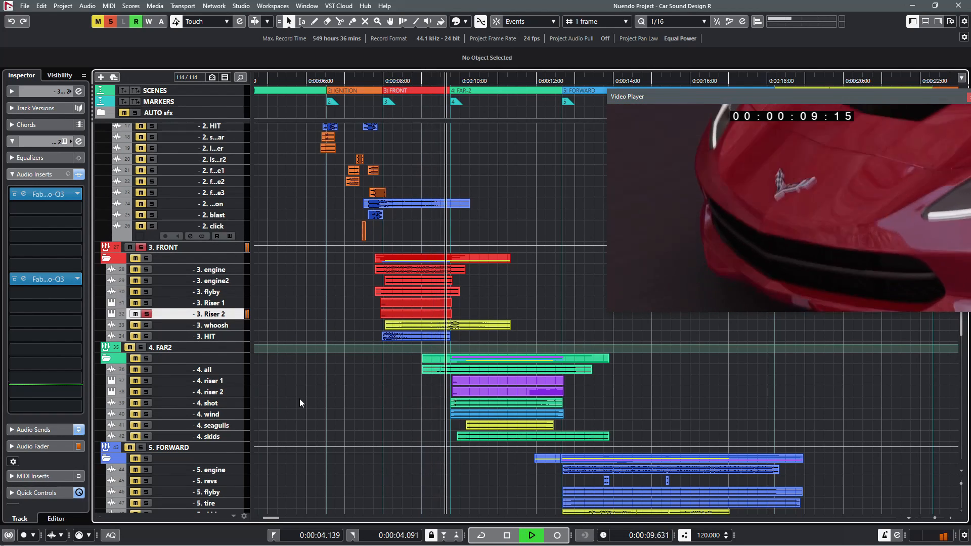
{"action": "key", "text": "space"}
{"action": "key", "text": "space"}
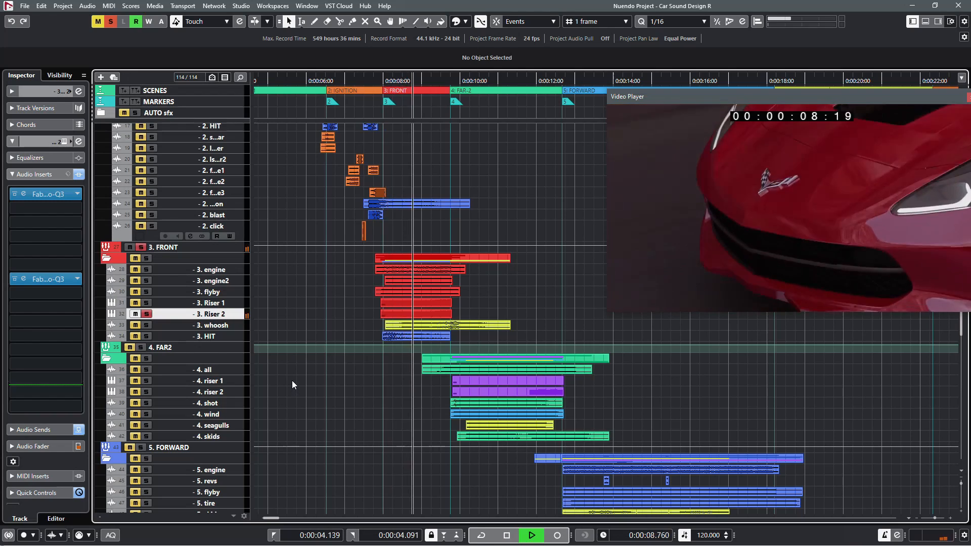
{"action": "key", "text": "space"}
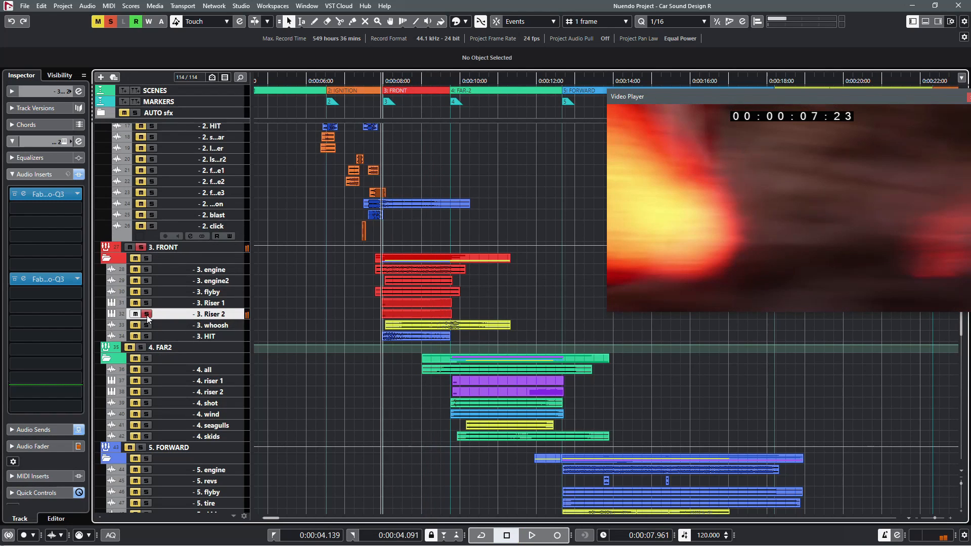
Step: Clear the solo on 3. Riser 2 and play the front scene with all tracks from 00:00:07:23
{"action": "left_click", "coordinate": [146, 314]}
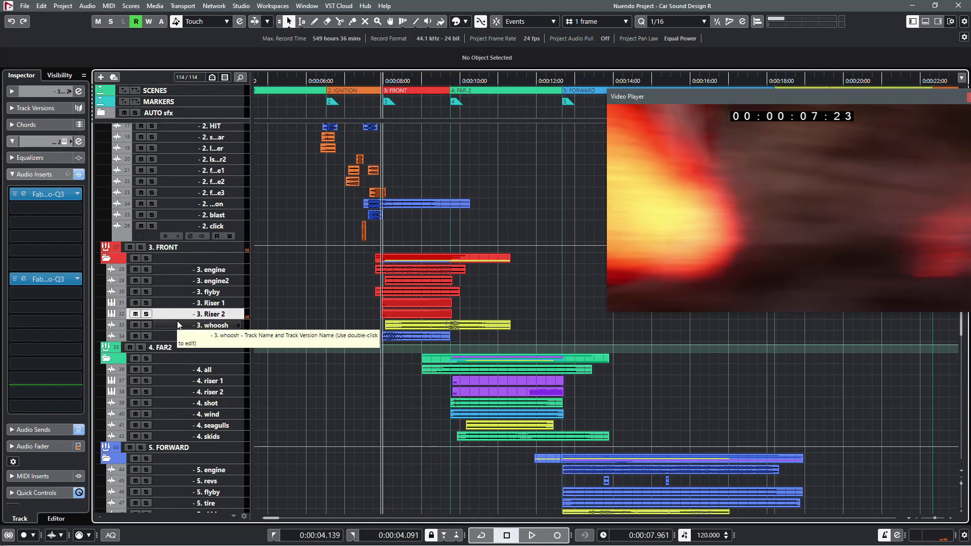
{"action": "key", "text": "space"}
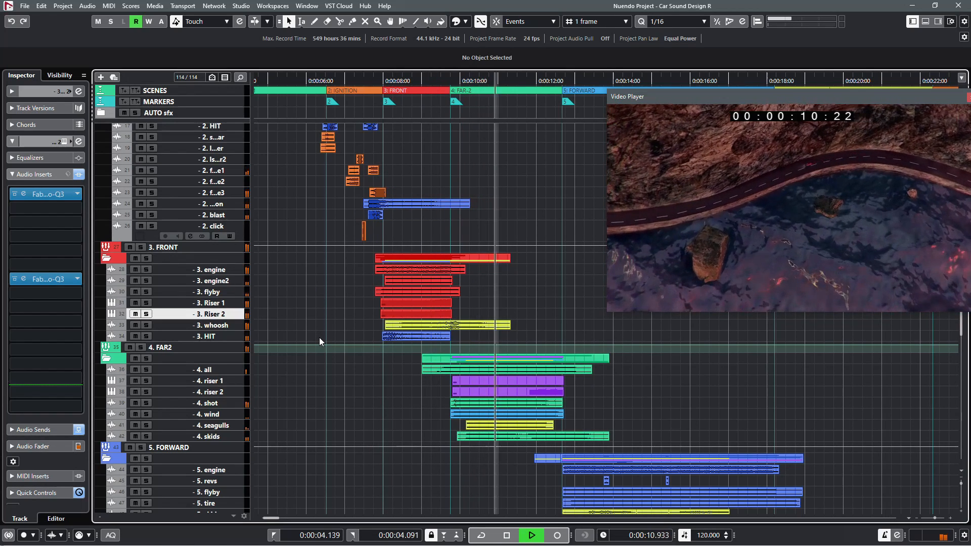
{"action": "key", "text": "space"}
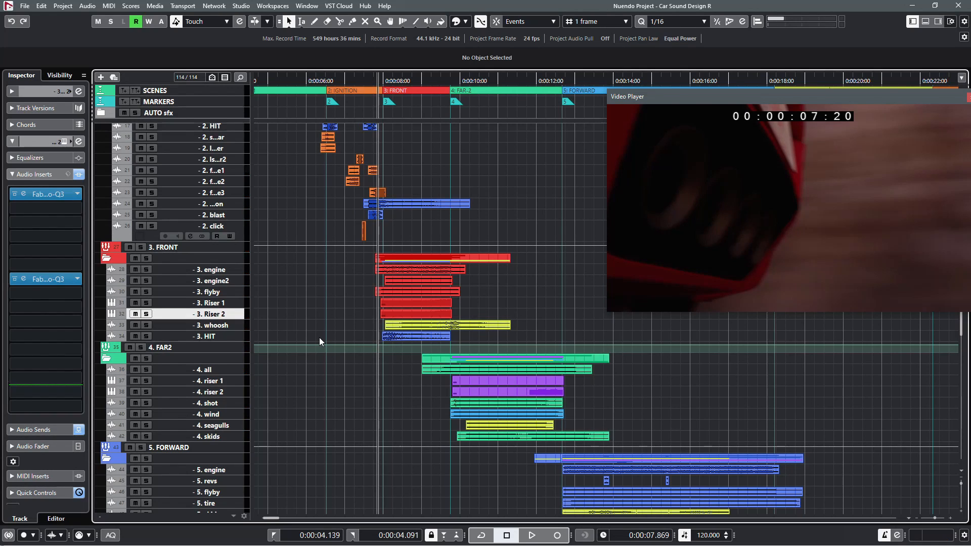
Step: Open the Corvette MASTER.cpr mastering project from the recent projects
{"action": "scroll", "coordinate": [320, 357], "scroll_direction": "down", "scroll_amount": 5}
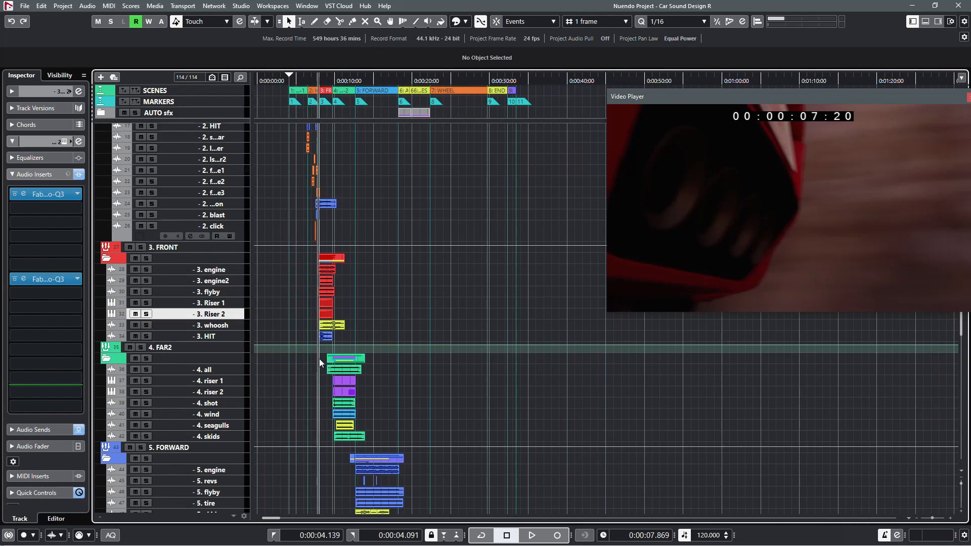
{"action": "left_click", "coordinate": [369, 7]}
{"action": "left_click", "coordinate": [379, 19]}
{"action": "double_click", "coordinate": [491, 172]}
{"action": "left_click", "coordinate": [464, 301]}
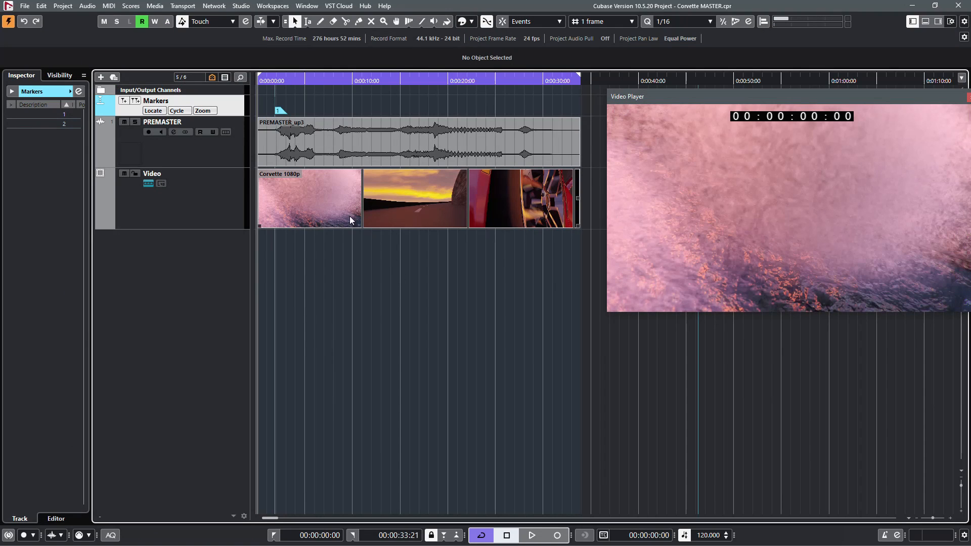
Step: Open the first Ozone 8 insert on the PREMASTER track and show its Exciter, Imager, Dynamics and Maximizer modules
{"action": "left_click", "coordinate": [106, 157]}
{"action": "left_click", "coordinate": [59, 178]}
{"action": "left_click", "coordinate": [61, 206]}
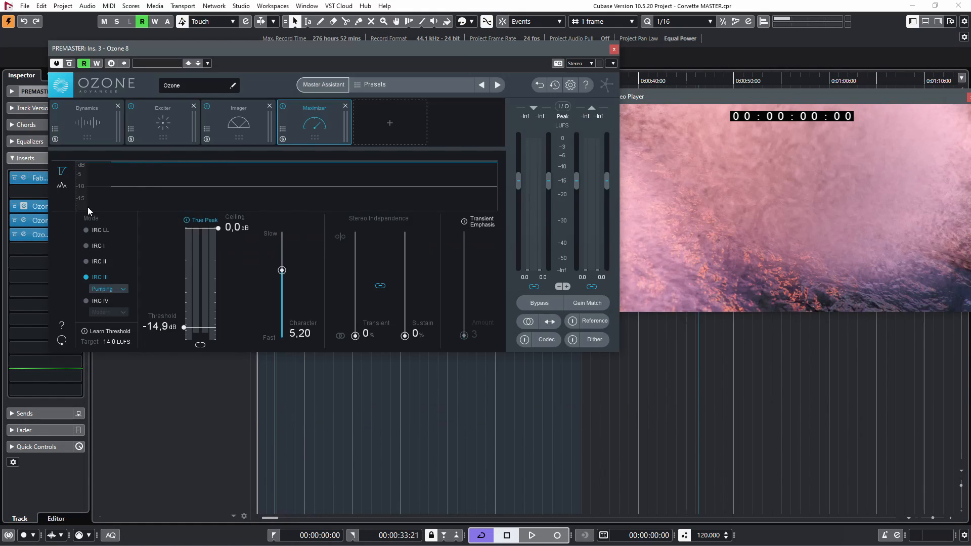
{"action": "left_click", "coordinate": [150, 128]}
{"action": "left_click", "coordinate": [203, 137]}
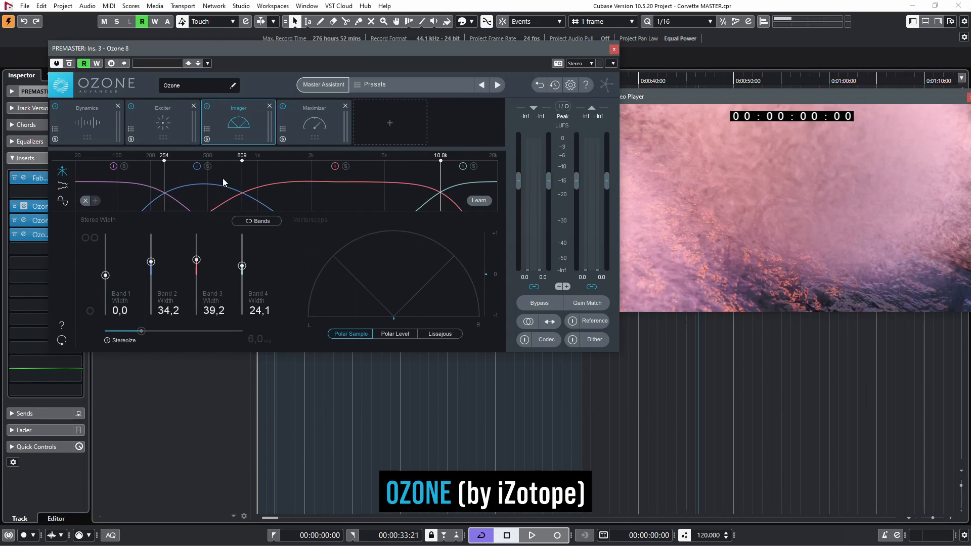
{"action": "left_click", "coordinate": [97, 136]}
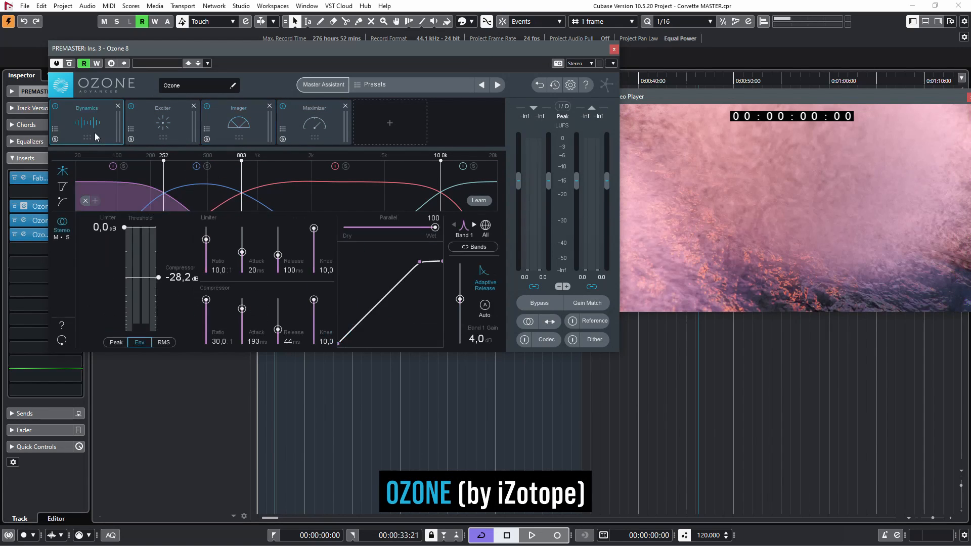
{"action": "left_click", "coordinate": [314, 132]}
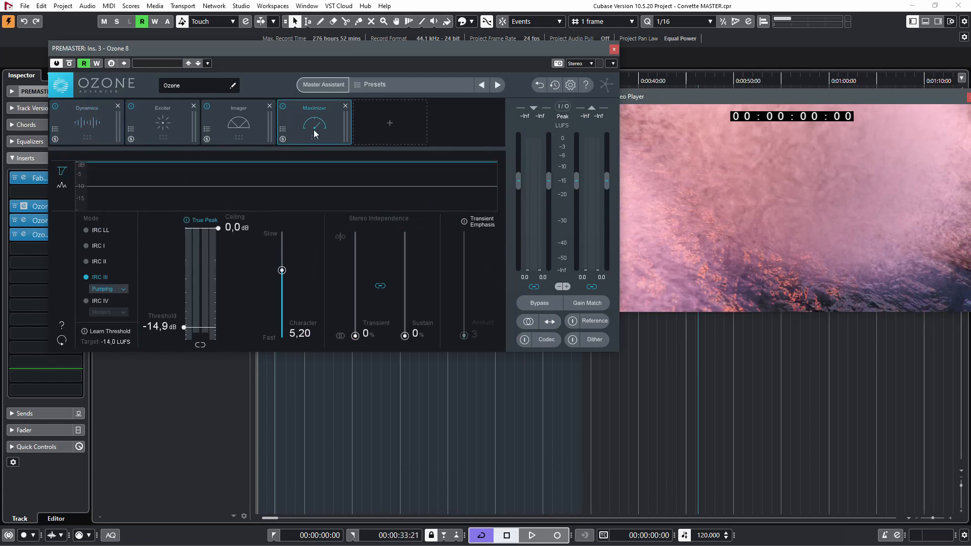
Step: Reveal the PREMASTER track's Ozone automation beside the plug-in window and play the master to watch the Maximizer threshold move
{"action": "left_click_drag", "start_coordinate": [316, 57], "coordinate": [502, 108]}
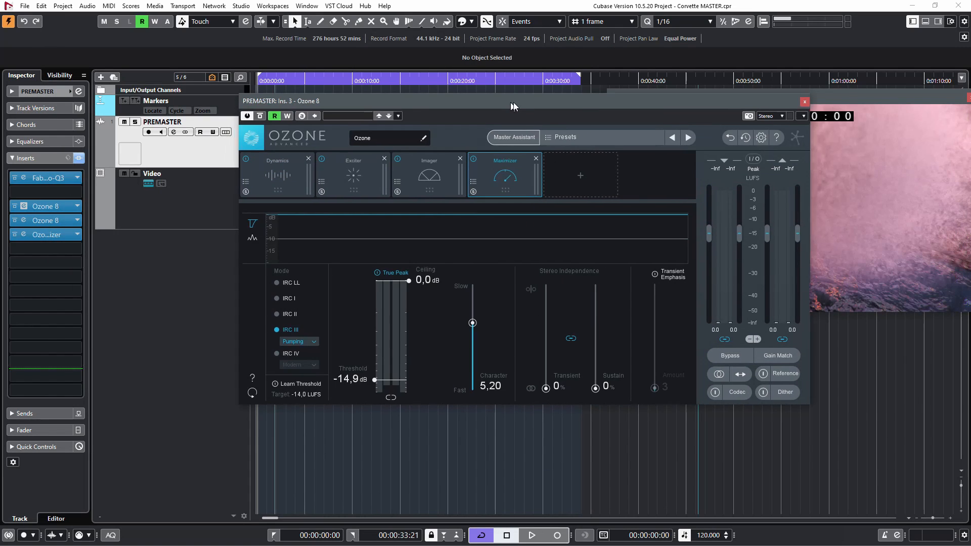
{"action": "left_click", "coordinate": [99, 163]}
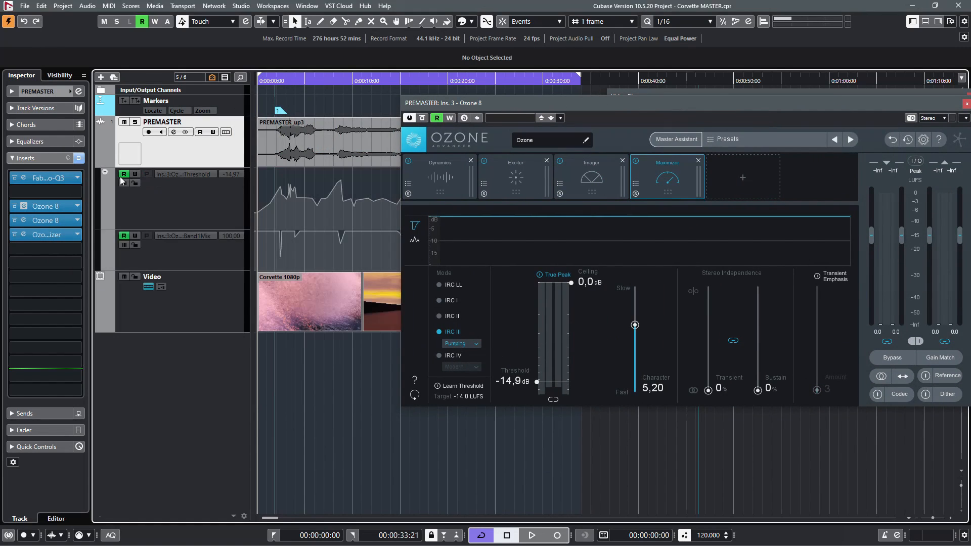
{"action": "left_click_drag", "start_coordinate": [441, 108], "coordinate": [589, 81]}
{"action": "key", "text": "space"}
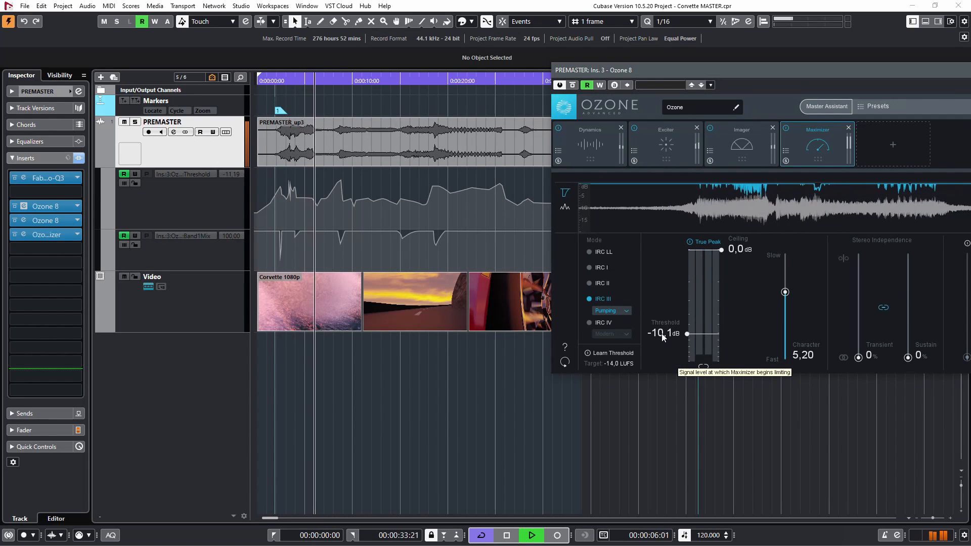
Step: Stop playback and replace the first Ozone 8 window with the PREMASTER track's second Ozone 8 insert, showing its Maximizer
{"action": "key", "text": "space"}
{"action": "left_click", "coordinate": [57, 206]}
{"action": "left_click", "coordinate": [57, 220]}
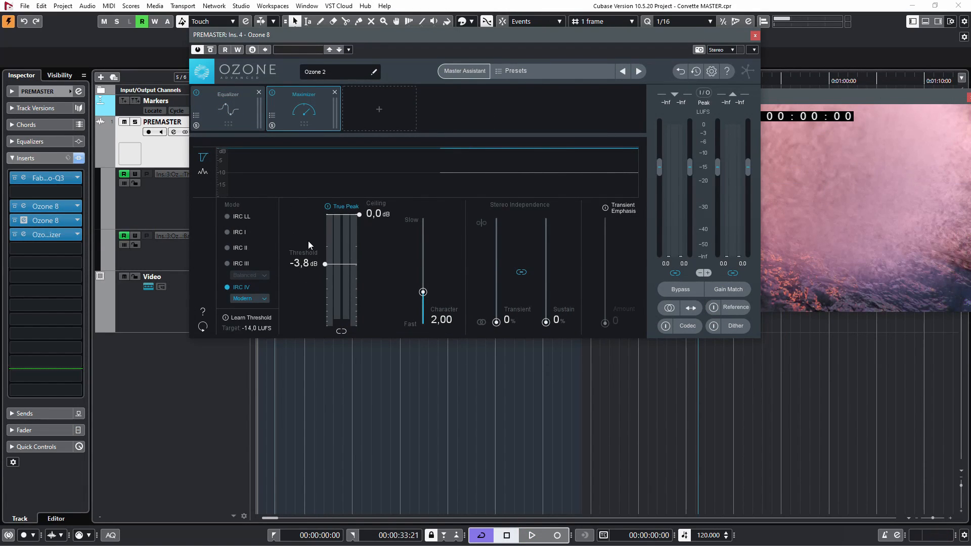
{"action": "key", "text": "space"}
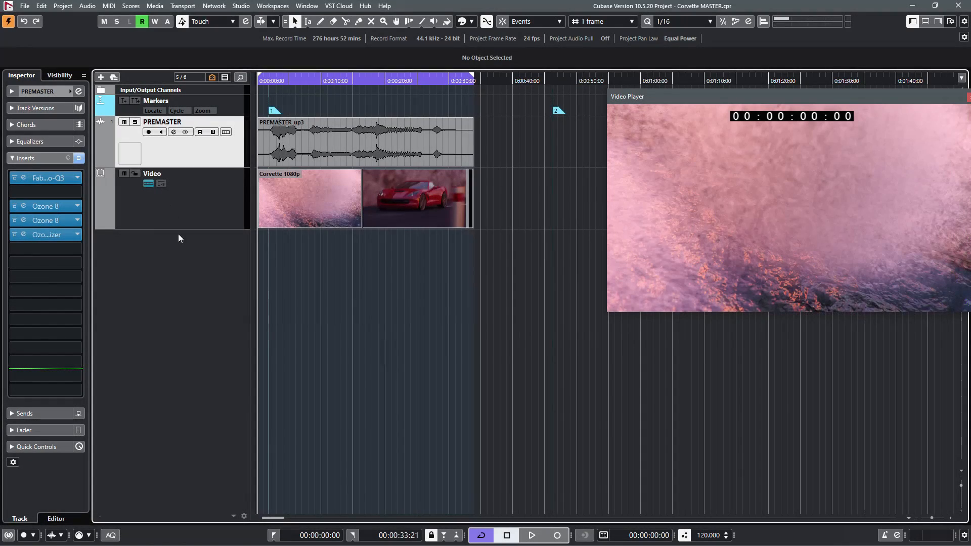
Step: Add a Loudness track to the mastering project, run its Quick Analysis and examine the resulting loudness curve
{"action": "right_click", "coordinate": [181, 248]}
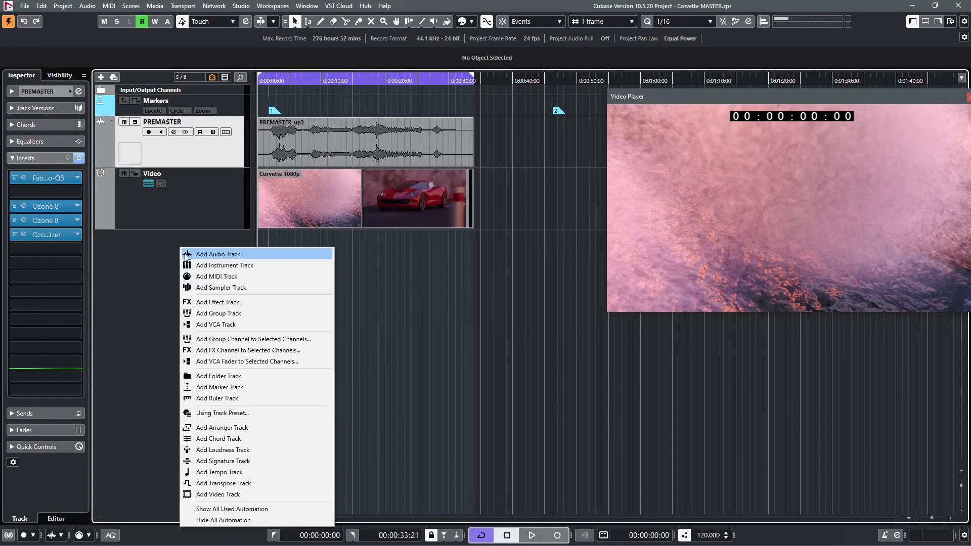
{"action": "left_click", "coordinate": [305, 450]}
{"action": "left_click", "coordinate": [213, 184]}
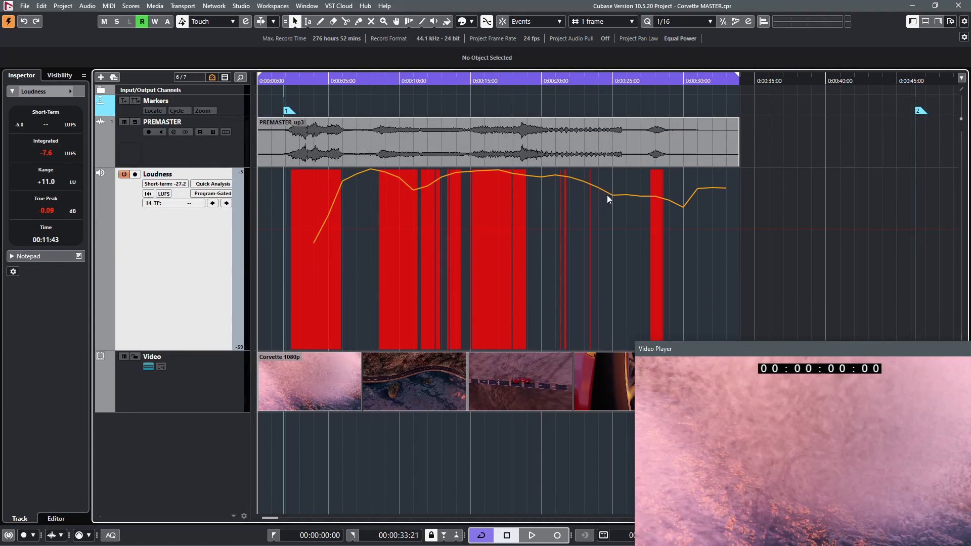
{"action": "scroll", "coordinate": [312, 254], "scroll_direction": "up", "scroll_amount": 8}
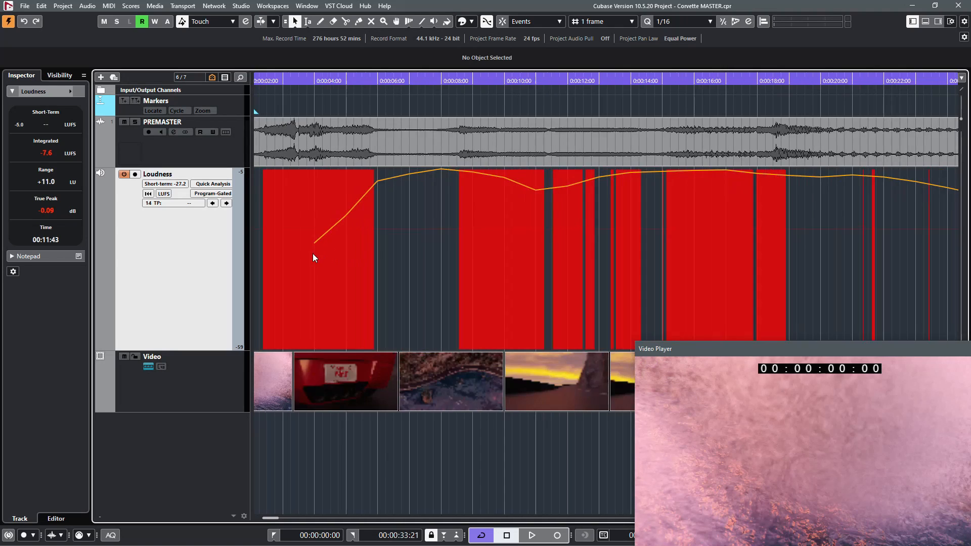
{"action": "scroll", "coordinate": [353, 244], "scroll_direction": "down", "scroll_amount": 8}
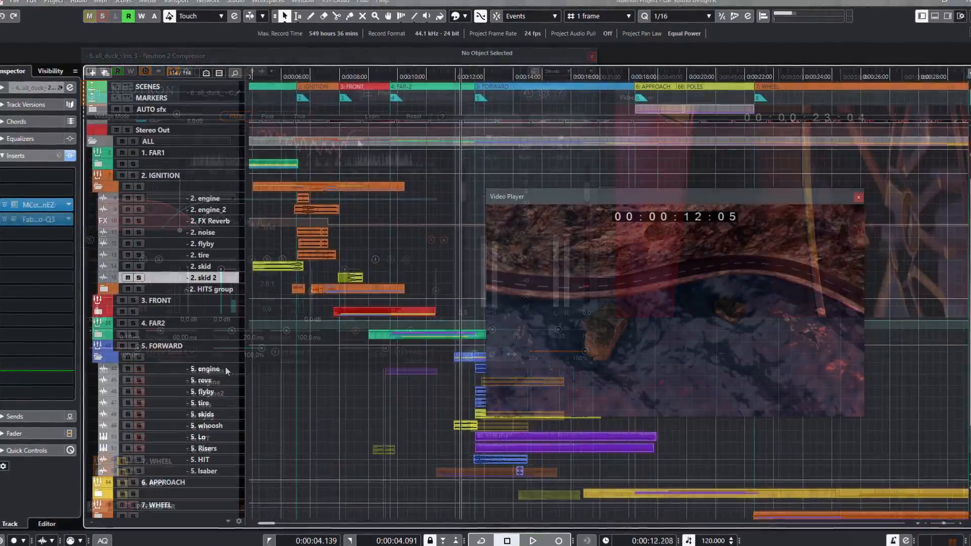
Step: Solo the 5. HIT track in the FORWARD scene of the sound design project to audition it
{"action": "scroll", "coordinate": [357, 351], "scroll_direction": "up", "scroll_amount": 5}
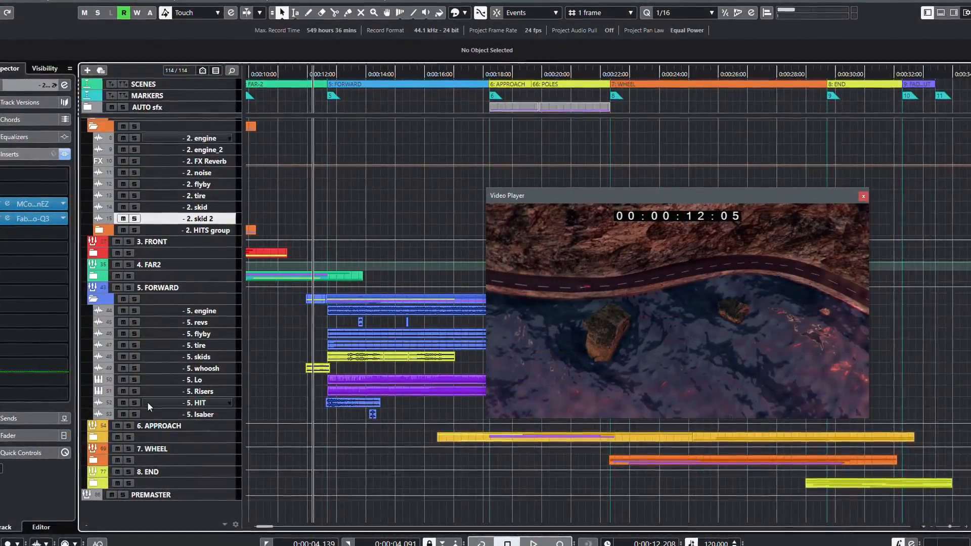
{"action": "left_click", "coordinate": [135, 402]}
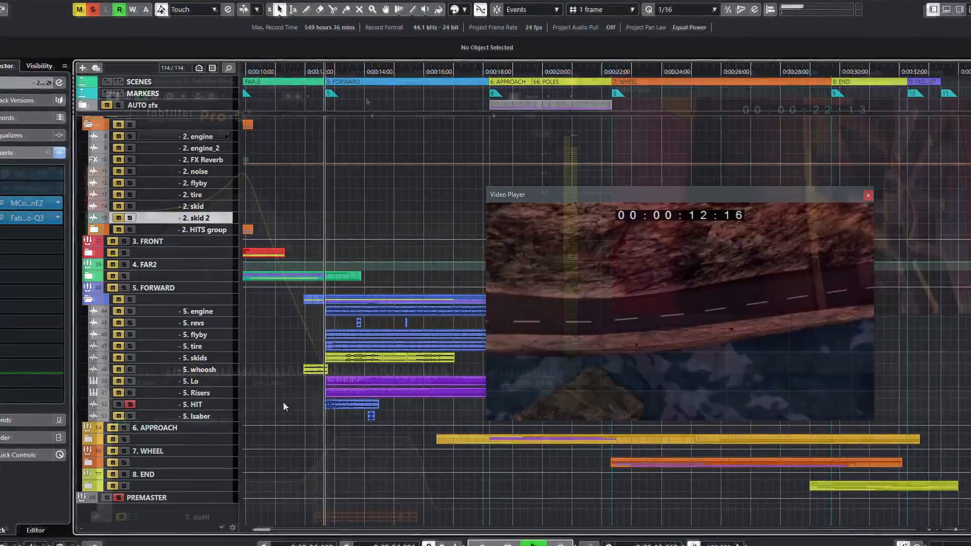